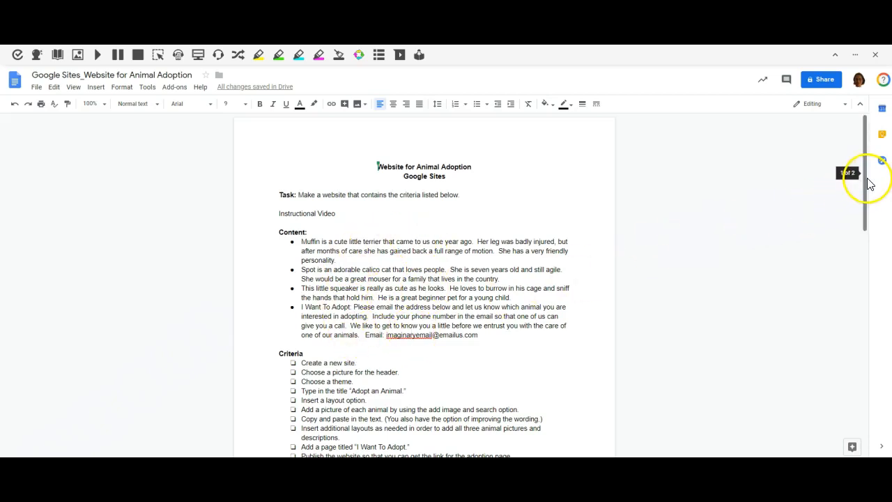
- Review the content, criteria checklist and rubric in the animal adoption assignment document
drag(868, 183, 865, 302)
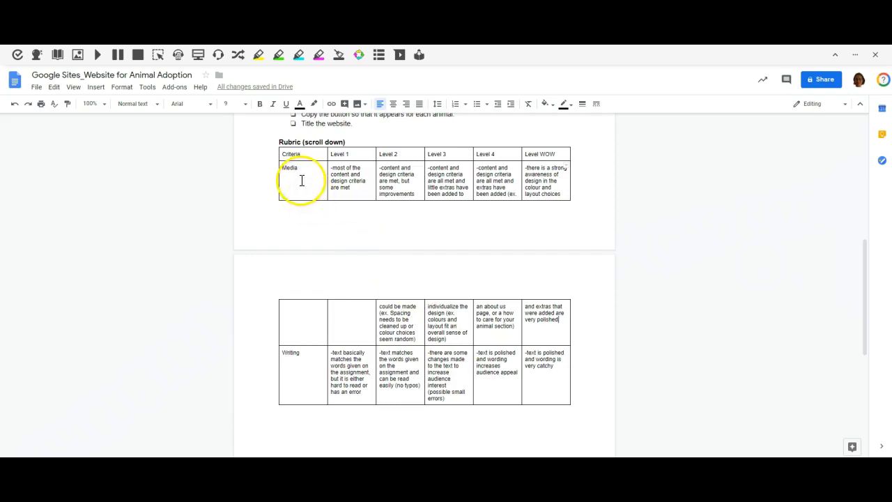
scroll(356, 185, up, 3)
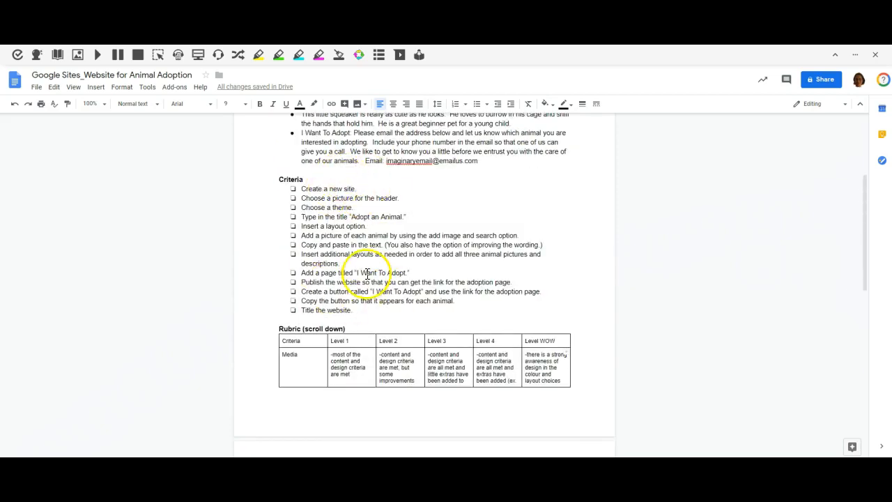
click(398, 372)
- Open Google Sites in a new browser tab and create a new blank site
key(ctrl+t)
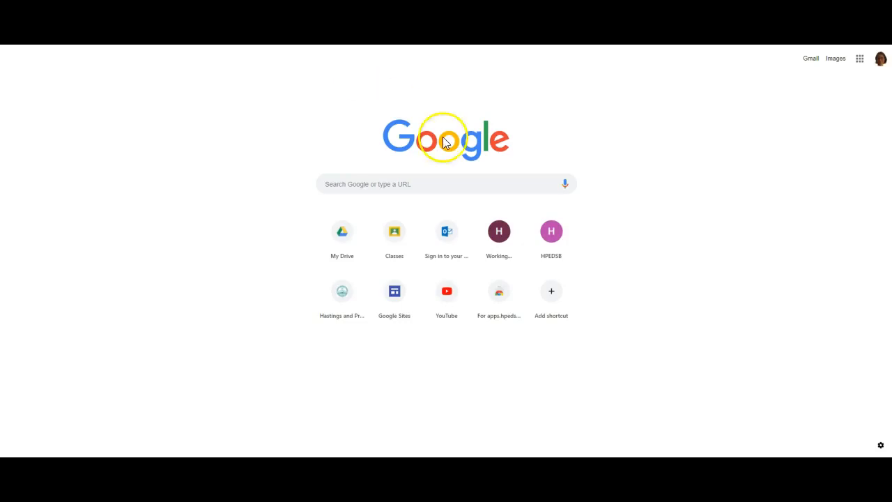
click(862, 61)
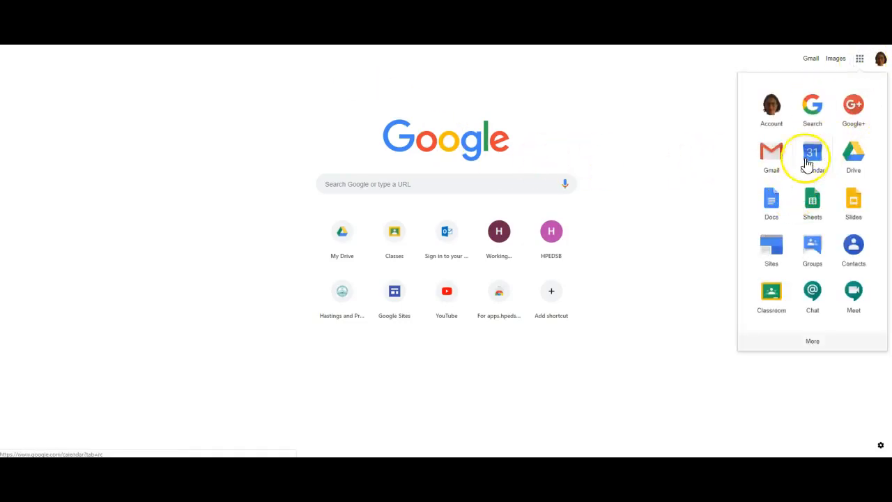
click(774, 247)
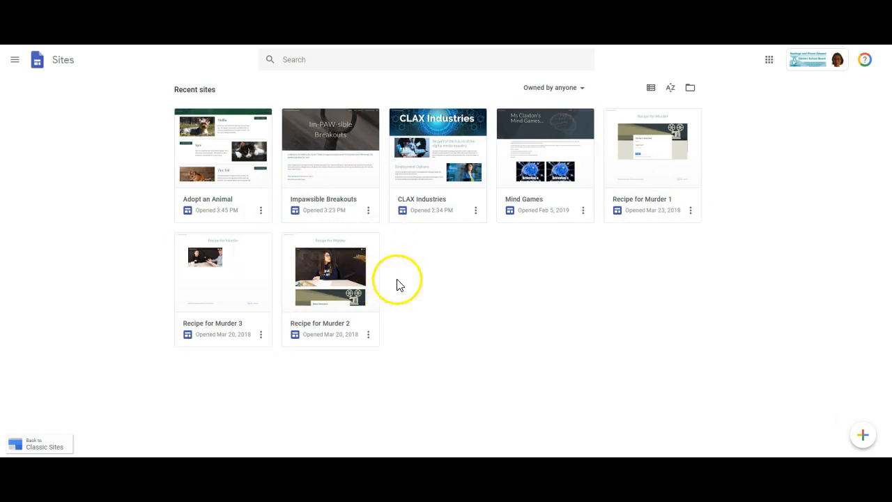
click(863, 439)
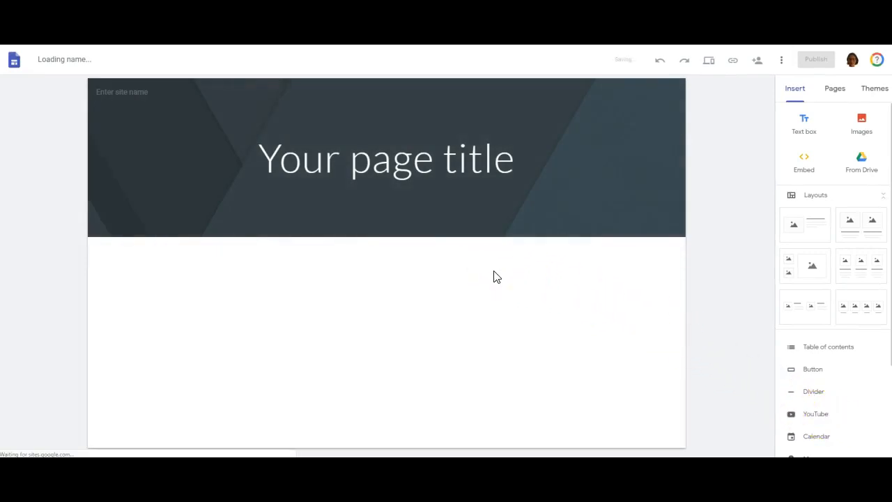
- Open the web image search for replacing the header's background picture
click(404, 218)
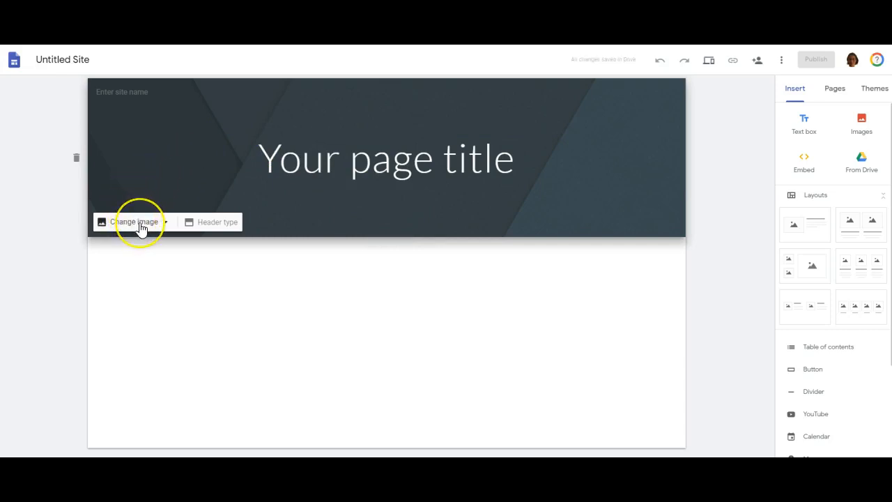
click(140, 223)
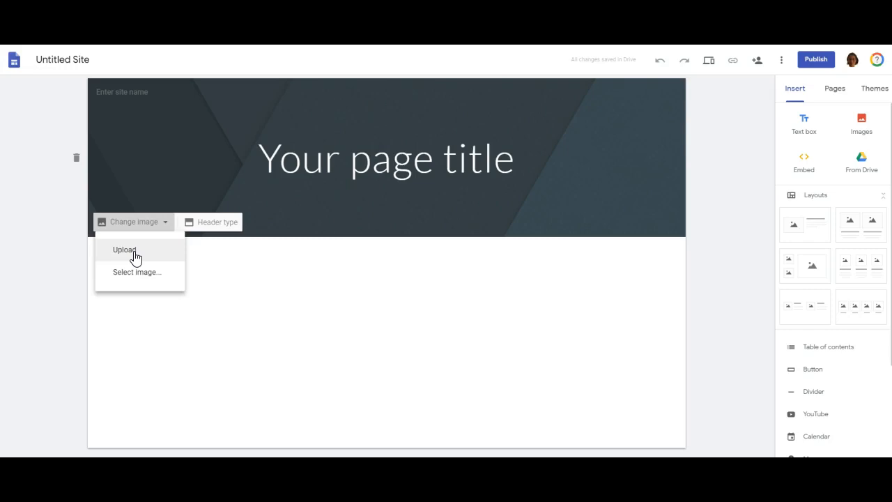
click(143, 277)
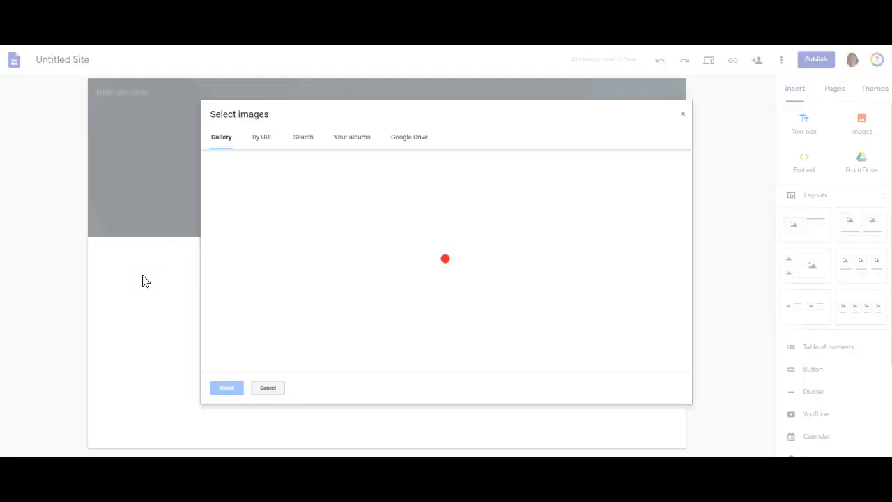
click(308, 142)
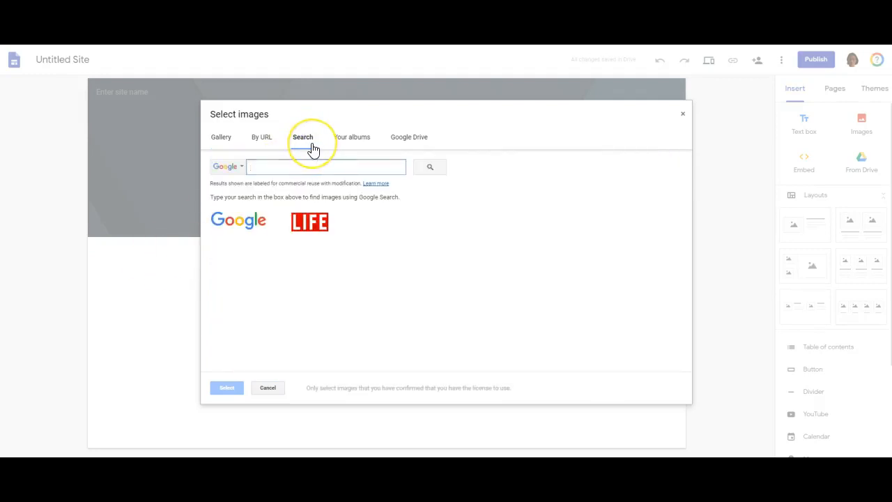
- Search for header images with the term "blue"
text(blue)
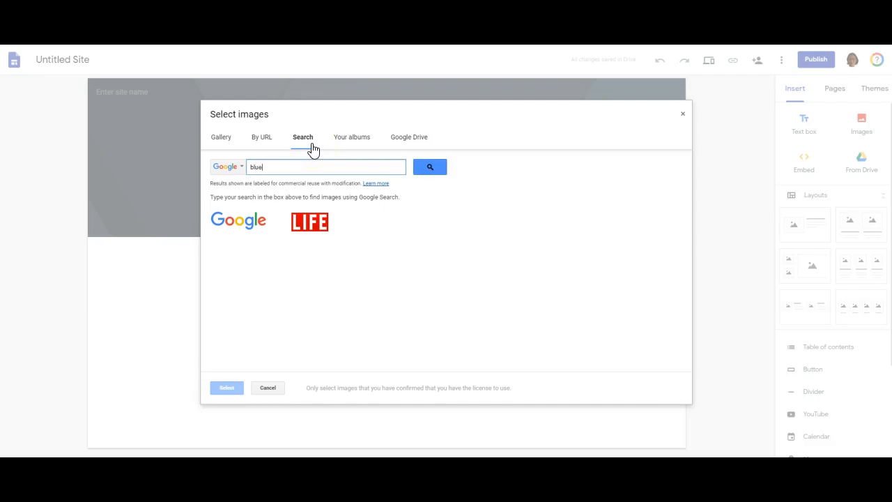
key(Return)
click(402, 249)
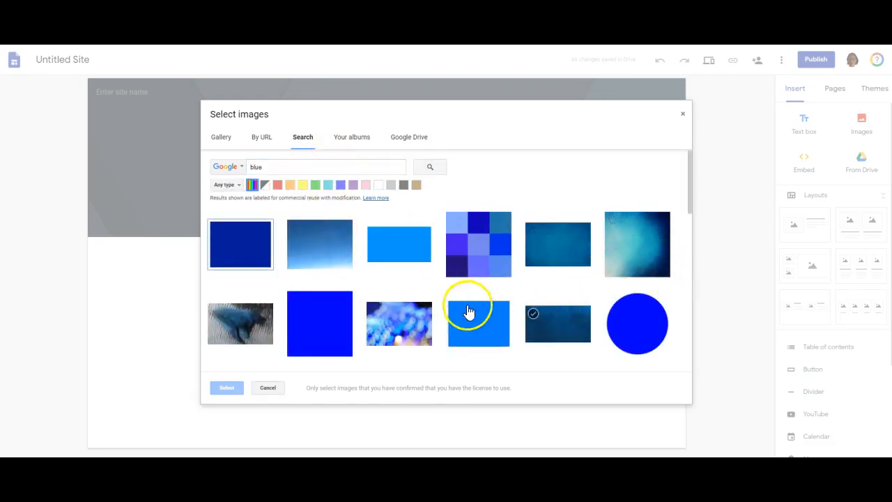
- Search the images for "back yard" and use the first result as the header picture
double_click(251, 167)
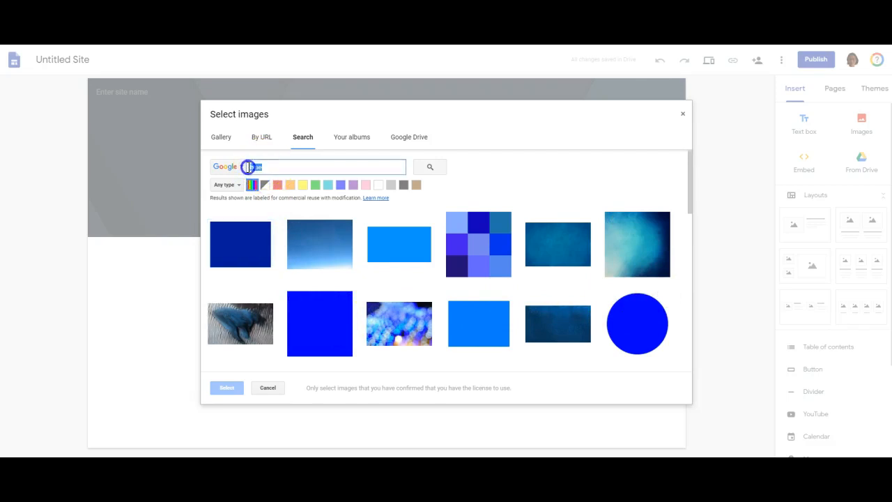
text(back yard)
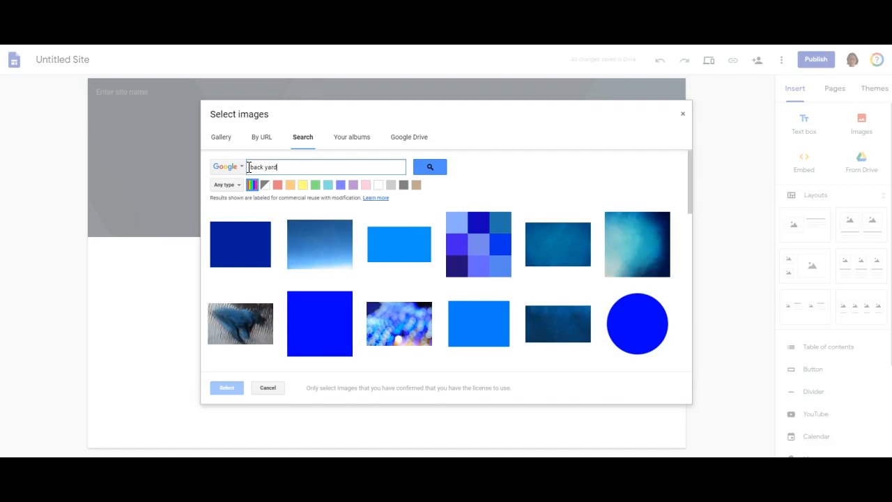
key(Return)
click(239, 240)
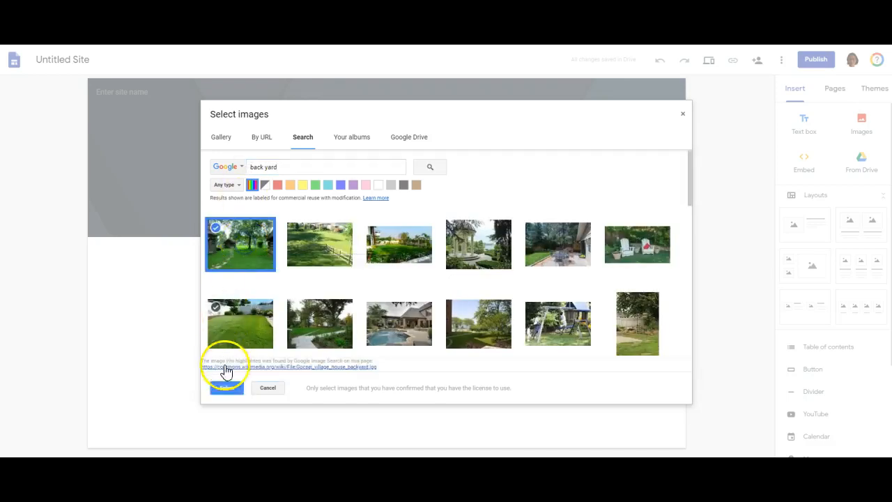
click(231, 387)
click(341, 255)
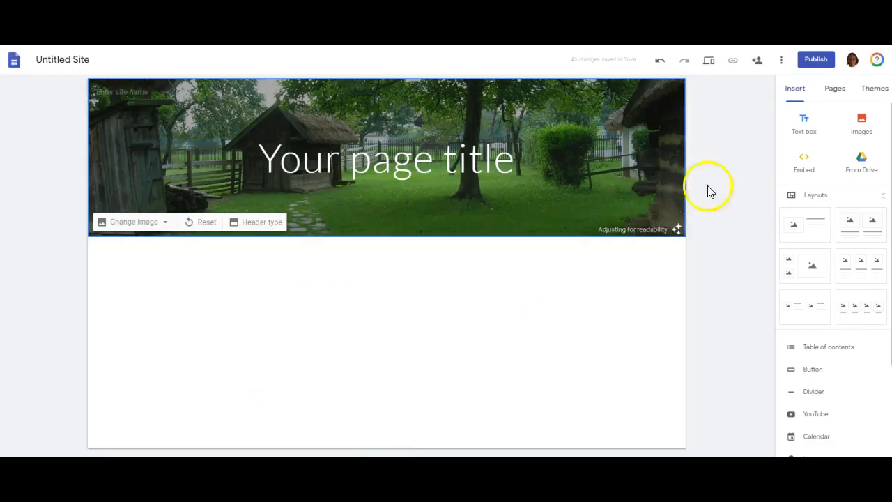
- Apply the Diplomat theme to the site, try its colour options and choose green
click(871, 91)
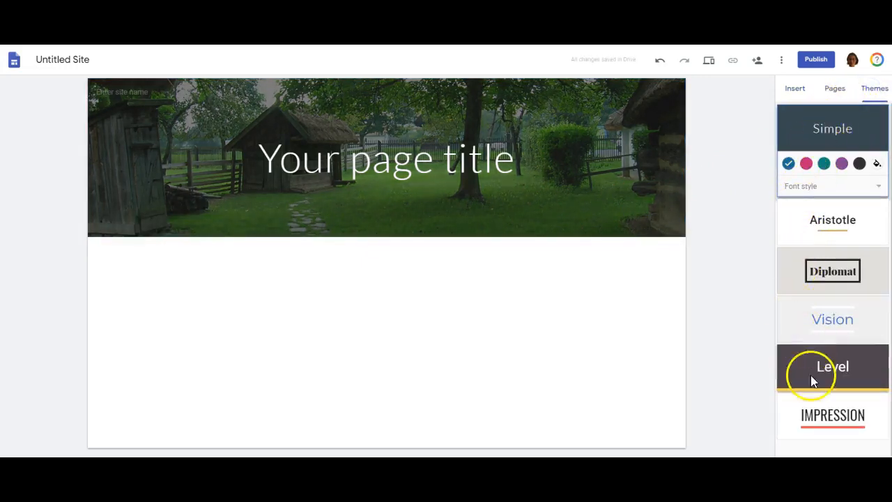
click(837, 272)
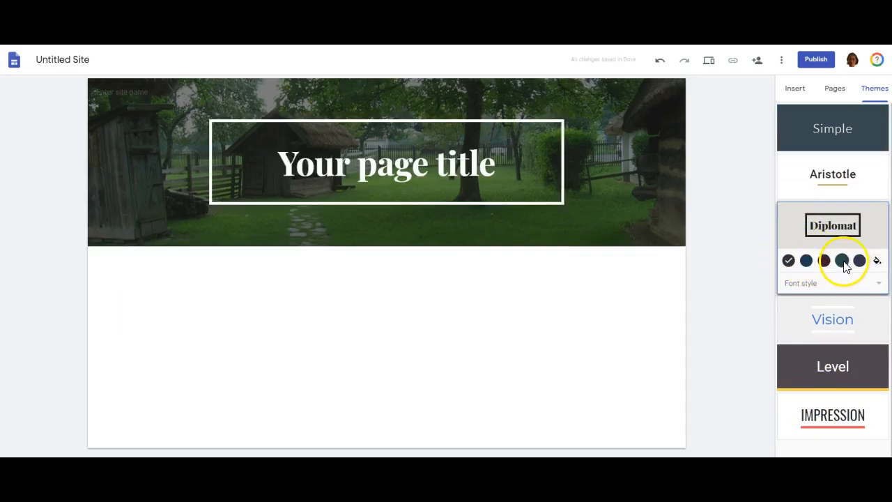
click(807, 261)
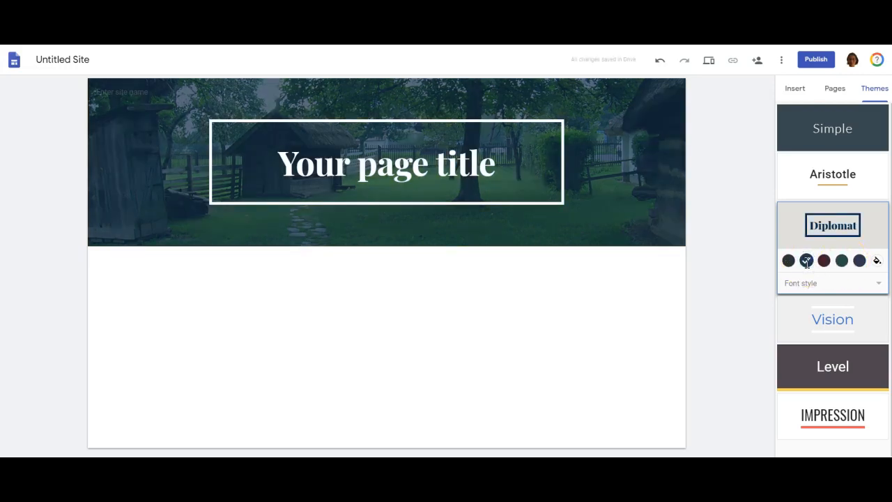
click(824, 261)
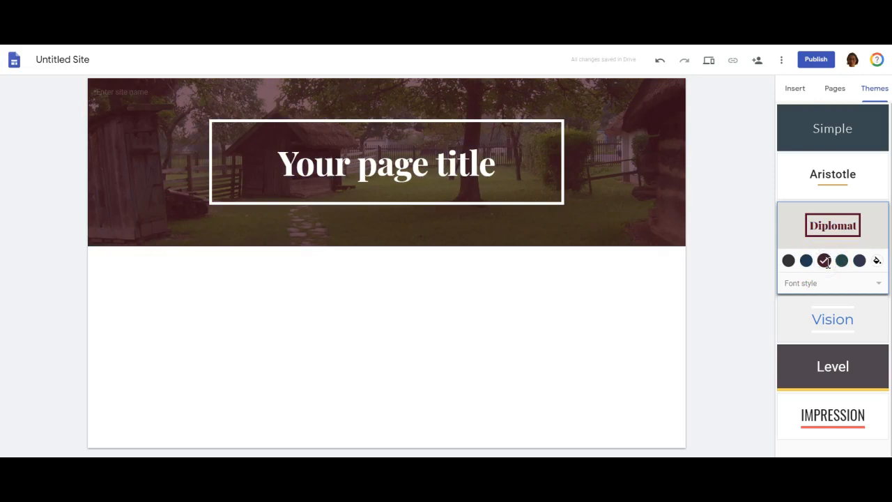
click(860, 260)
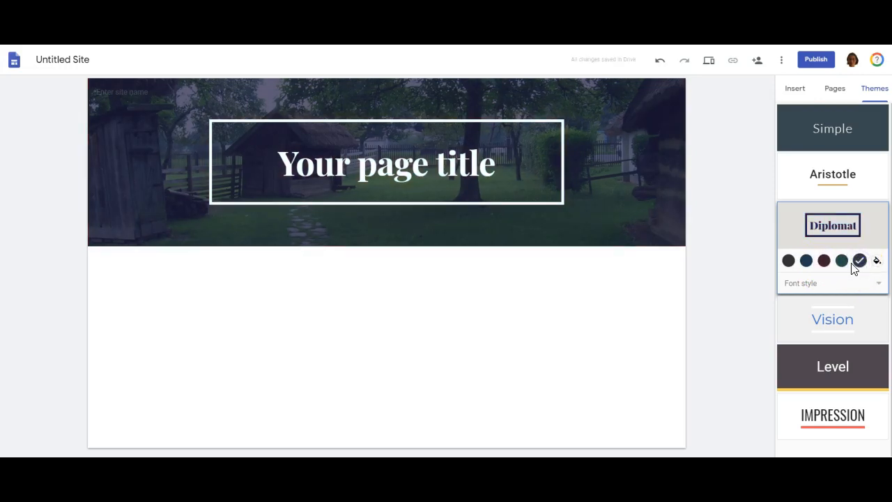
click(842, 261)
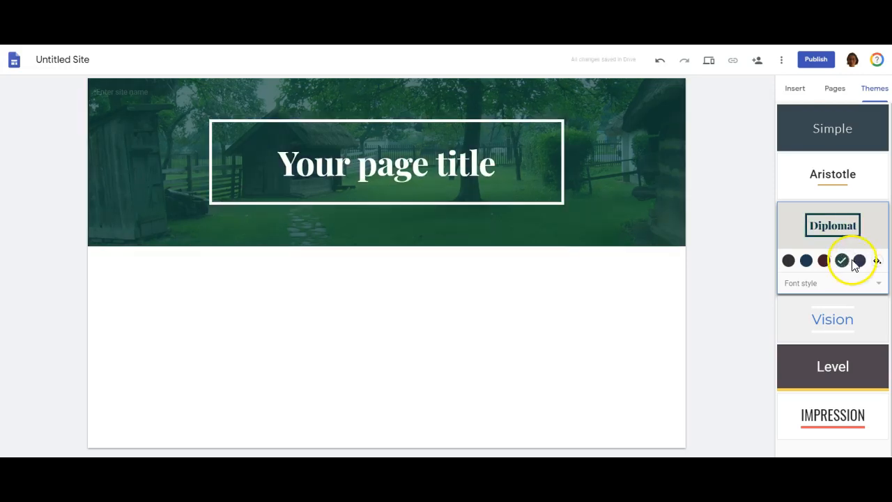
click(790, 262)
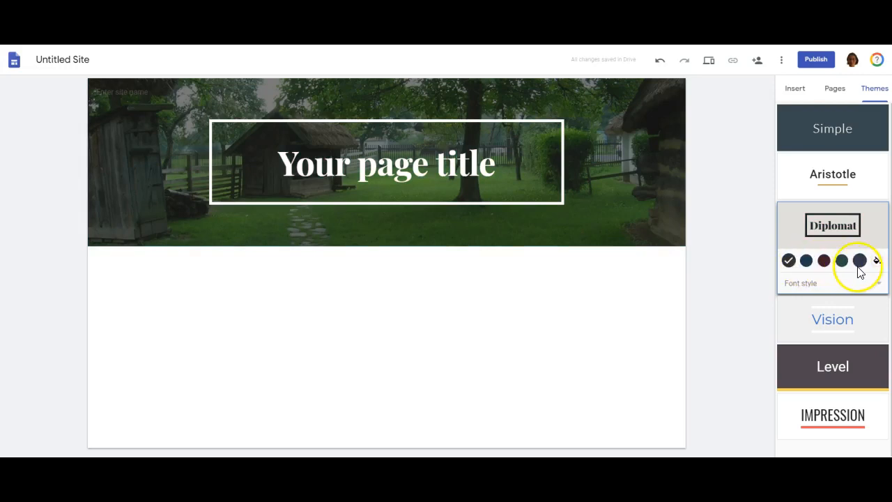
click(860, 262)
click(842, 261)
- Replace the page title placeholder in the header with "Adopt an Animal"
click(499, 168)
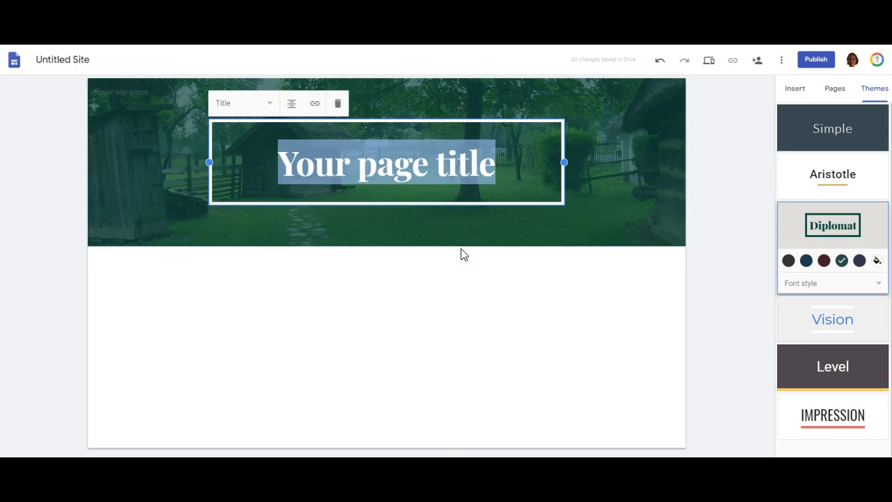
text(Ado)
text(pt )
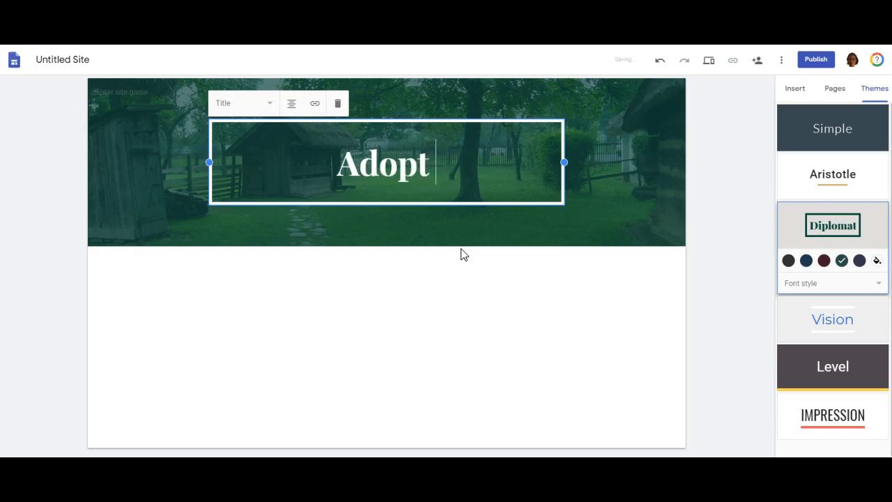
text(an Animal)
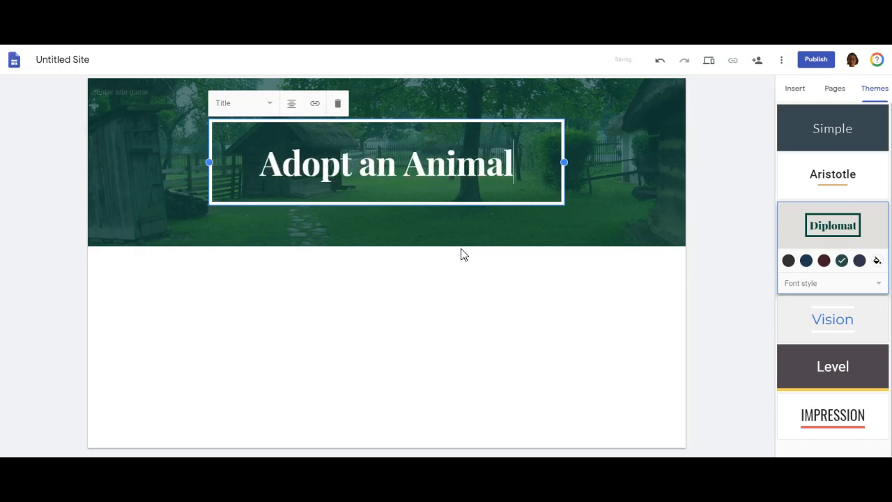
click(458, 247)
- Switch to the assignment document and highlight the title "Adopt an Animal" in the criteria list
key(ctrl+Tab)
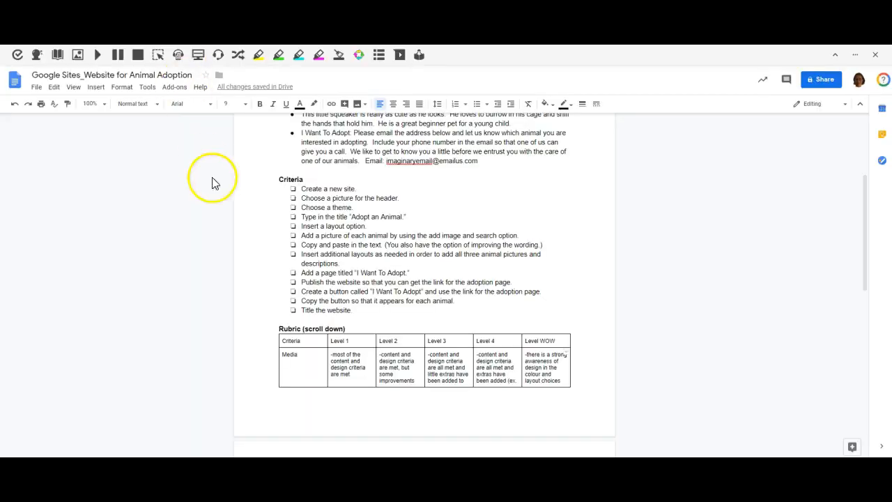
click(357, 217)
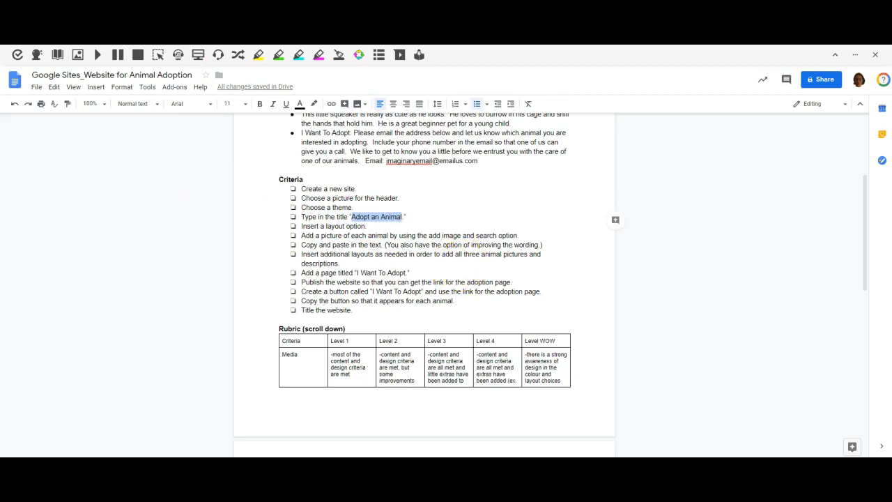
- Switch back to the site and insert the layout with one picture beside a heading and text below the header
key(ctrl+Tab)
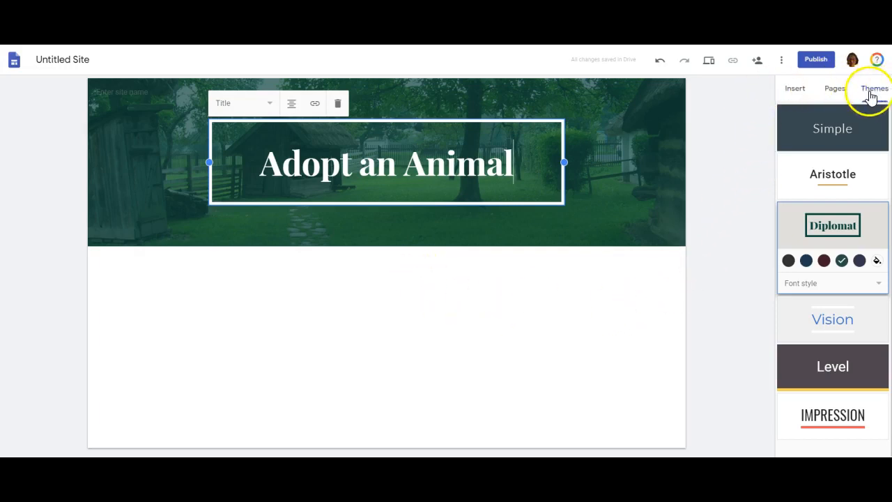
click(796, 91)
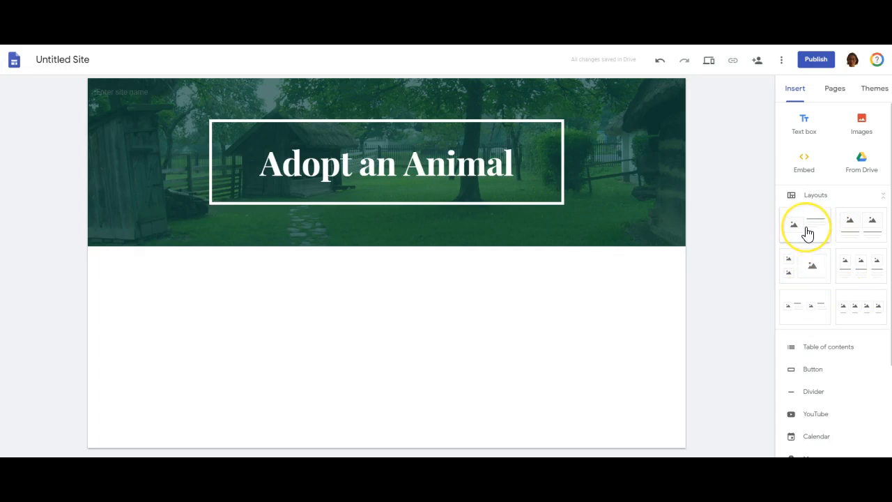
drag(808, 233, 547, 279)
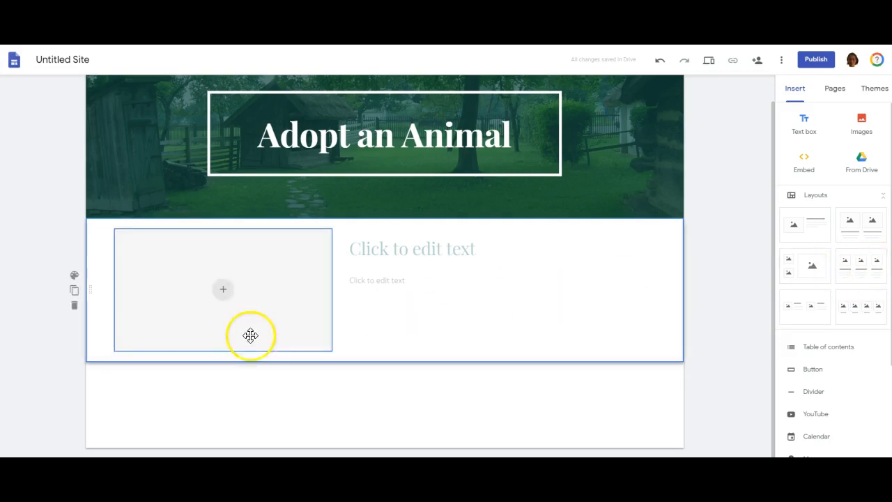
- Open the web image search for the layout's picture placeholder and enter "terrier" as the search term
click(230, 289)
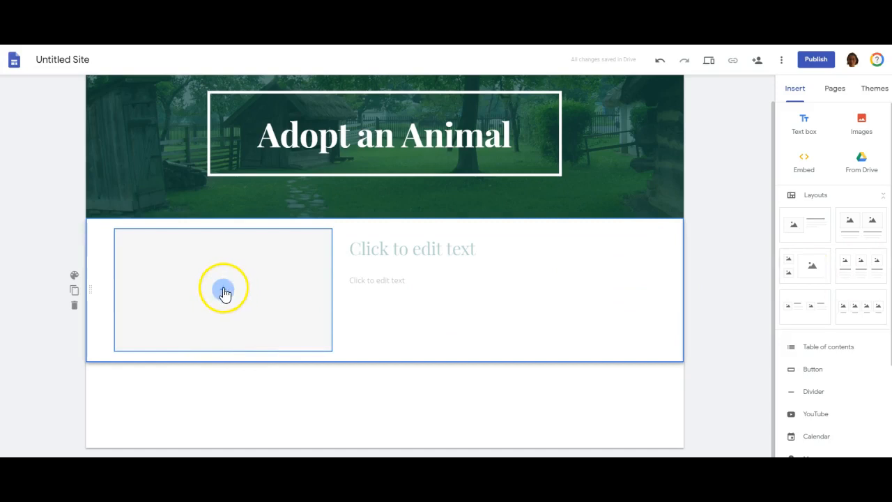
click(224, 293)
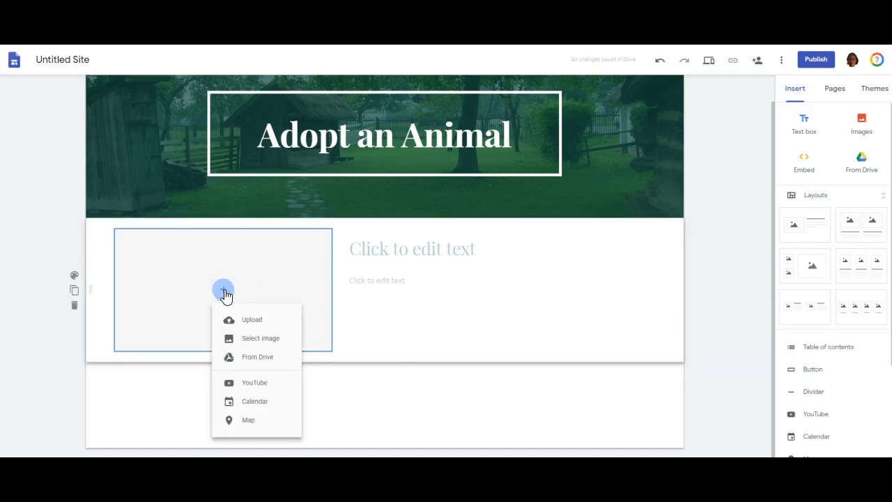
click(258, 342)
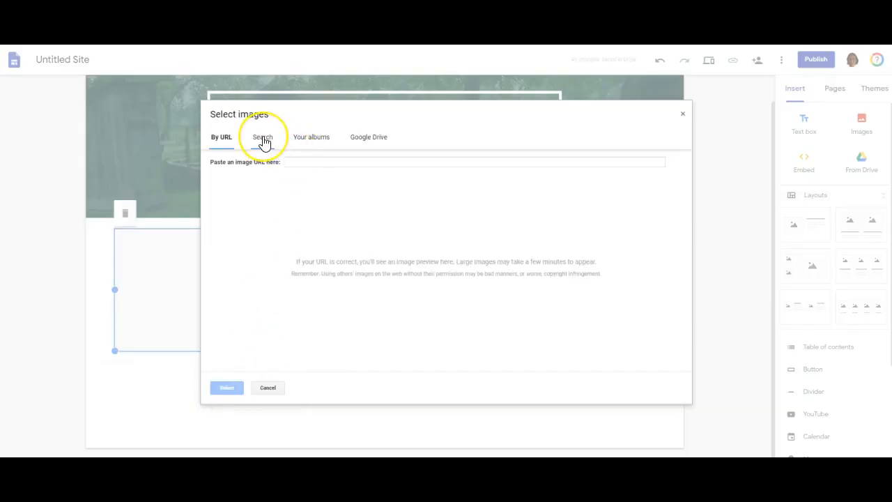
click(262, 139)
click(265, 166)
text(terrier)
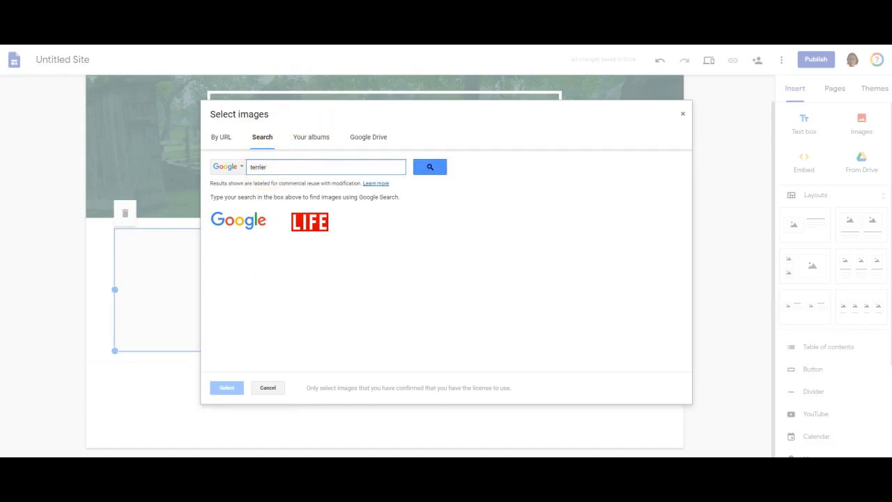
- Switch to the assignment document and highlight the word "terrier" in Muffin's description
key(ctrl+shift+Tab)
click(454, 201)
scroll(446, 199, up, 2)
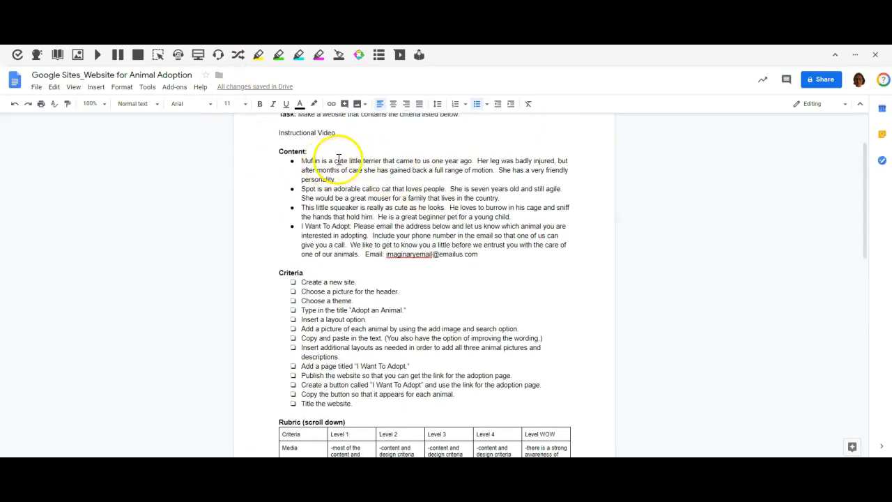
click(364, 161)
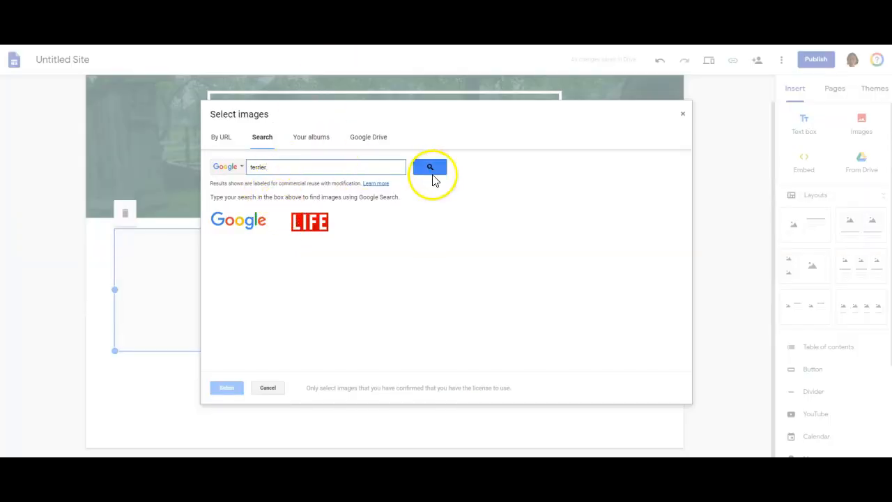
- Run the "terrier" image search and insert the picture of the small terrier lying on grass with a hair bow
click(432, 169)
click(387, 242)
click(407, 259)
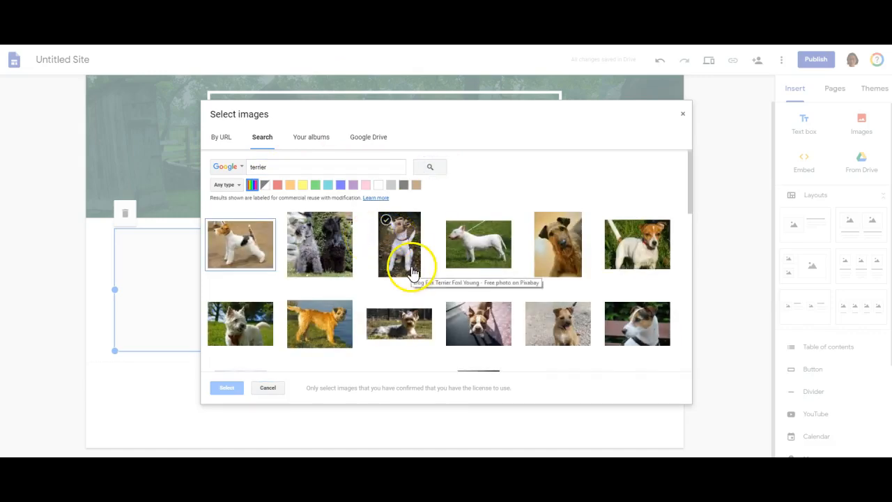
click(398, 320)
click(235, 394)
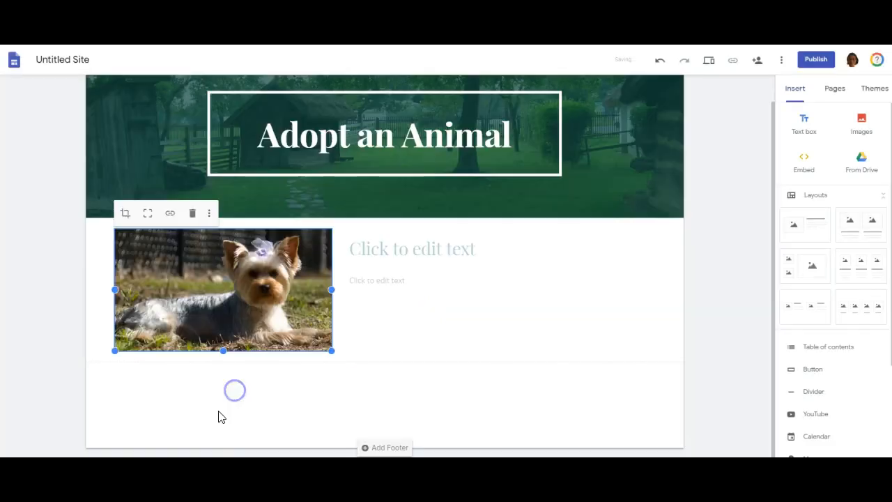
- Copy Muffin's full description from the Content list in the assignment document and return to the site
click(404, 249)
click(226, 35)
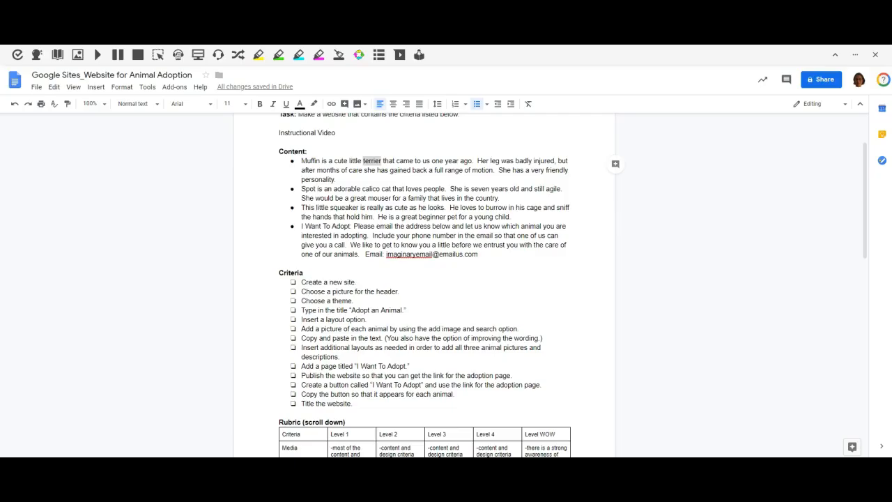
drag(336, 180, 305, 165)
key(ctrl+c)
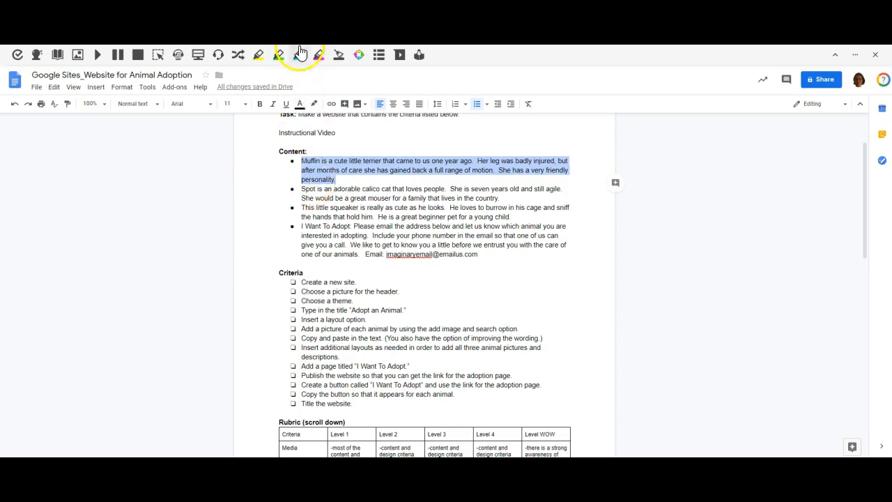
click(125, 35)
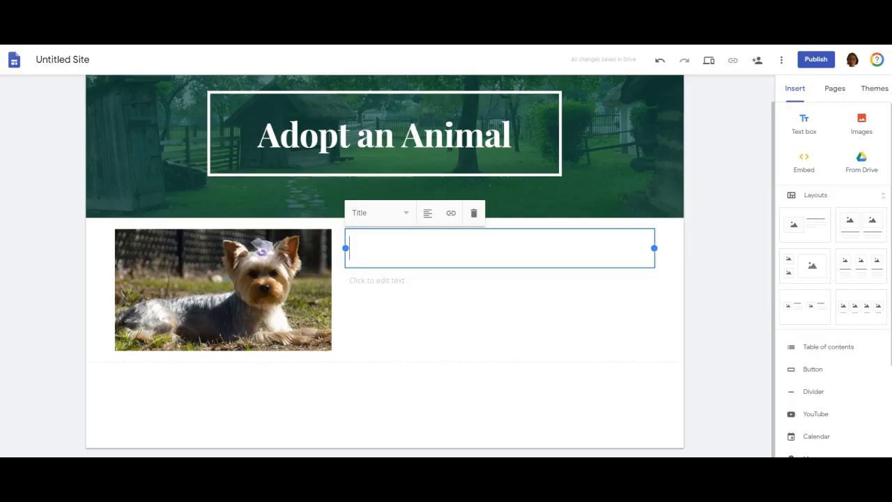
- Enter "Muffin" as the heading beside the terrier picture and paste the copied description into the text below it
click(380, 251)
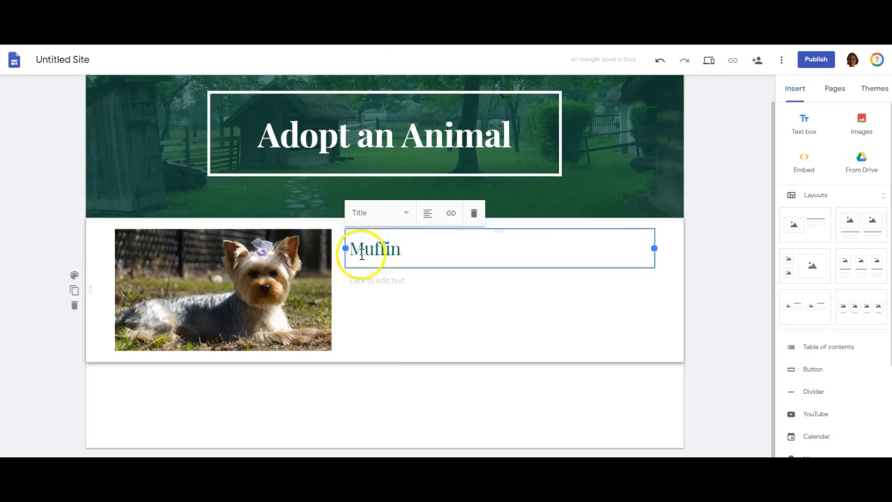
click(366, 282)
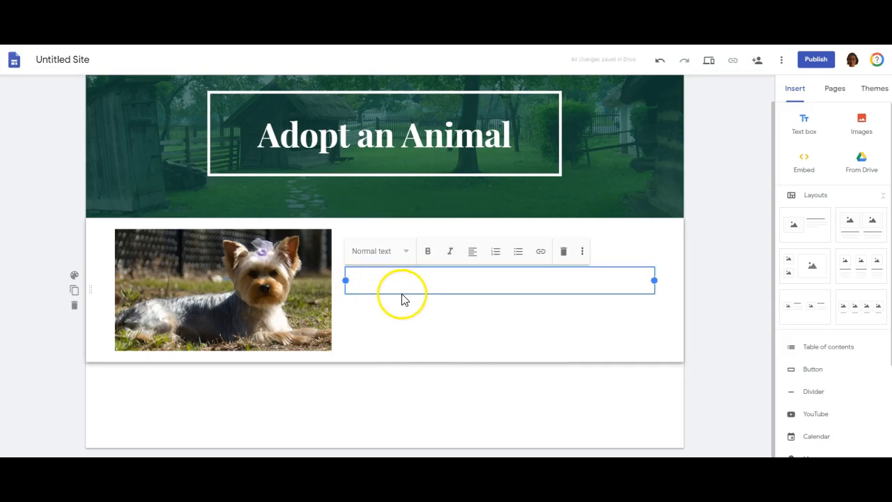
key(ctrl+v)
click(458, 334)
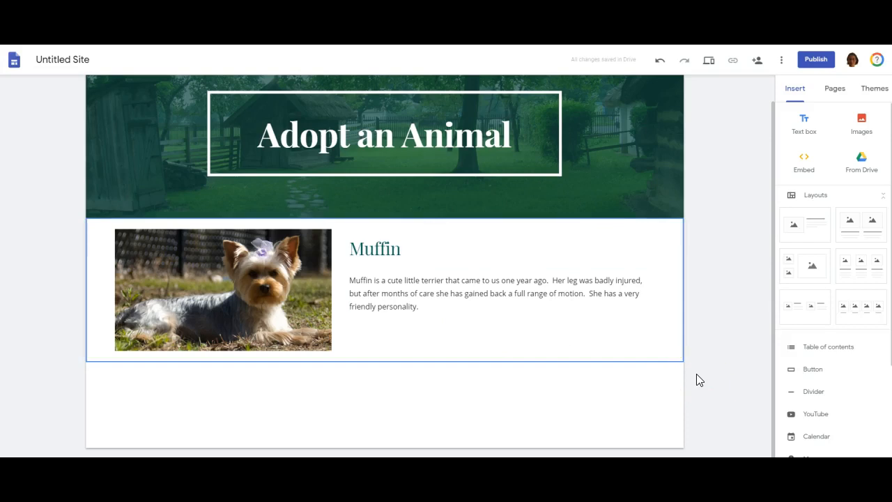
- Add a divider below Muffin's section
scroll(692, 366, up, 1)
scroll(691, 367, down, 1)
drag(773, 293, 767, 328)
click(814, 393)
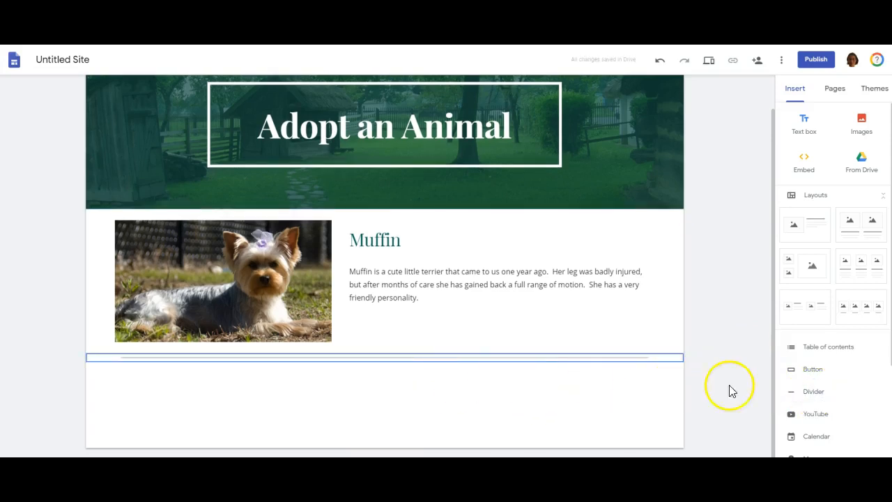
- Insert another single-picture-and-text layout below the divider and move its picture placeholder to the right of the text
click(810, 227)
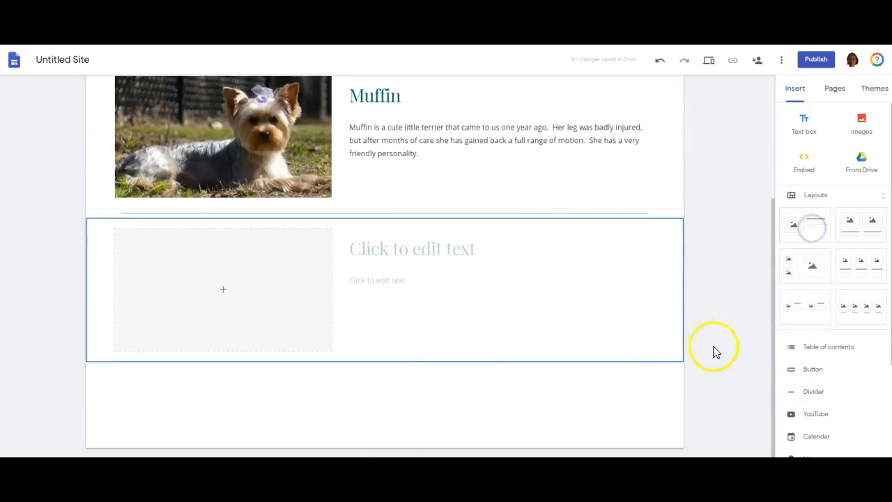
drag(253, 274, 556, 254)
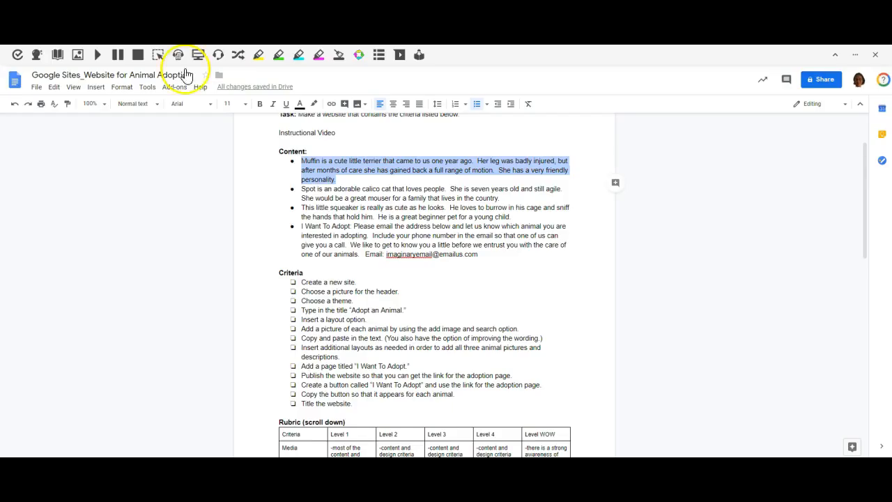
- Copy Spot's description from the assignment document into the new layout's text and enter "Spot" as its heading
drag(502, 198, 311, 191)
key(ctrl+c)
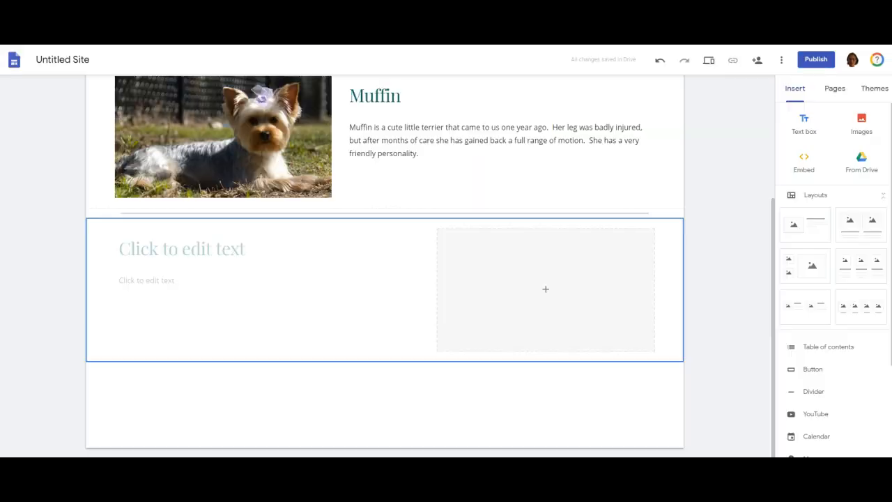
click(167, 281)
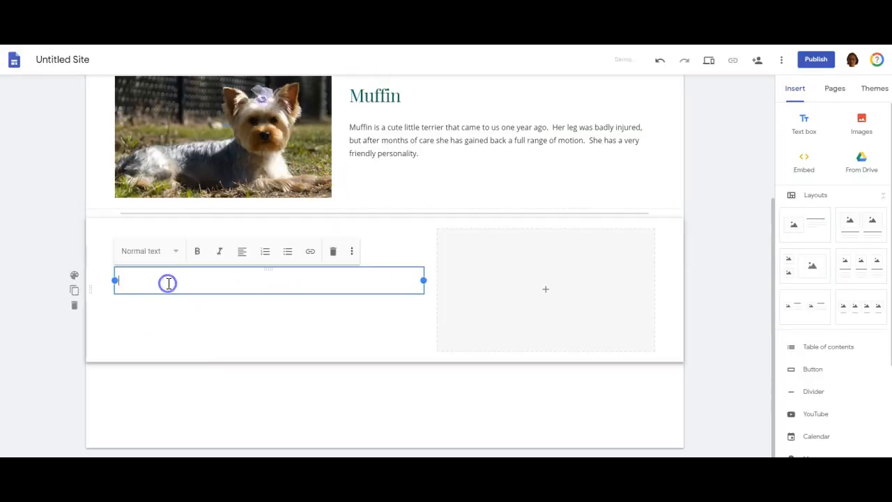
key(ctrl+v)
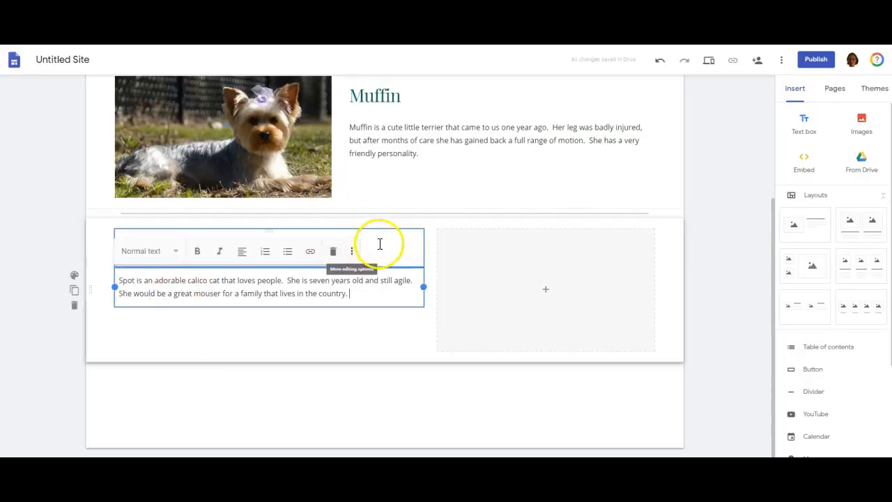
click(379, 244)
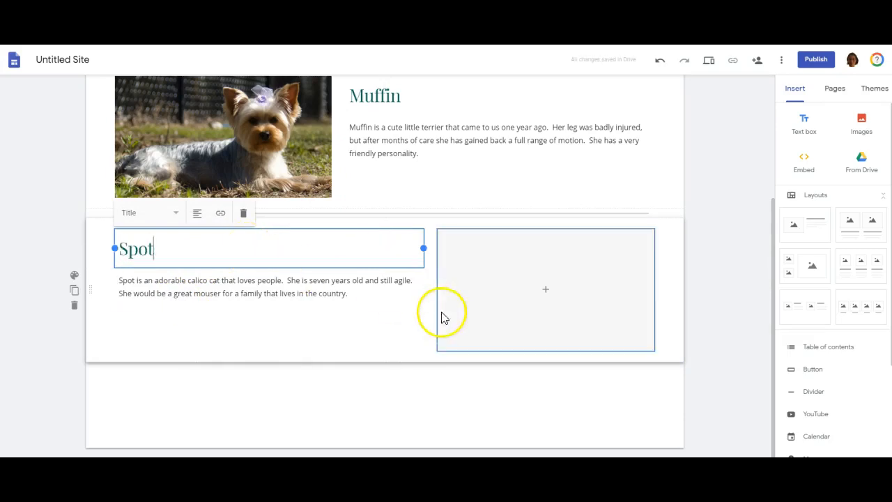
- Search the web for "calico cat" images and insert the dark calico cat resting on its paws beside Spot's description
click(546, 291)
click(574, 340)
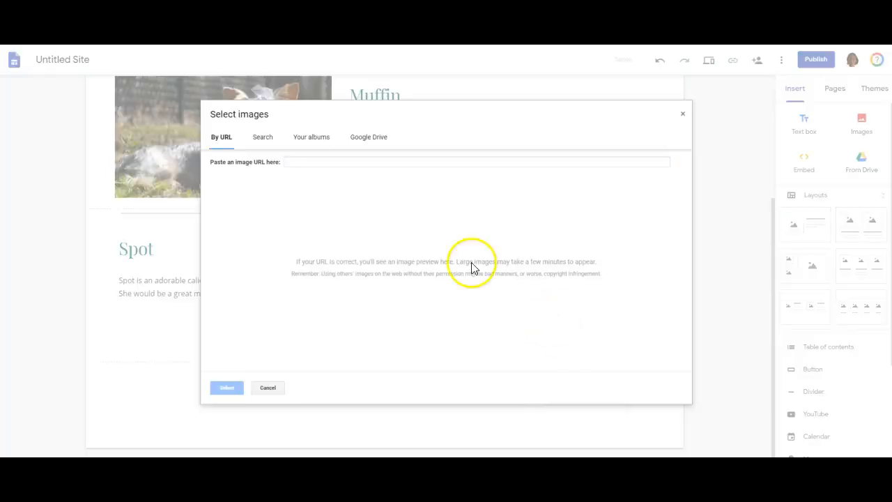
click(263, 139)
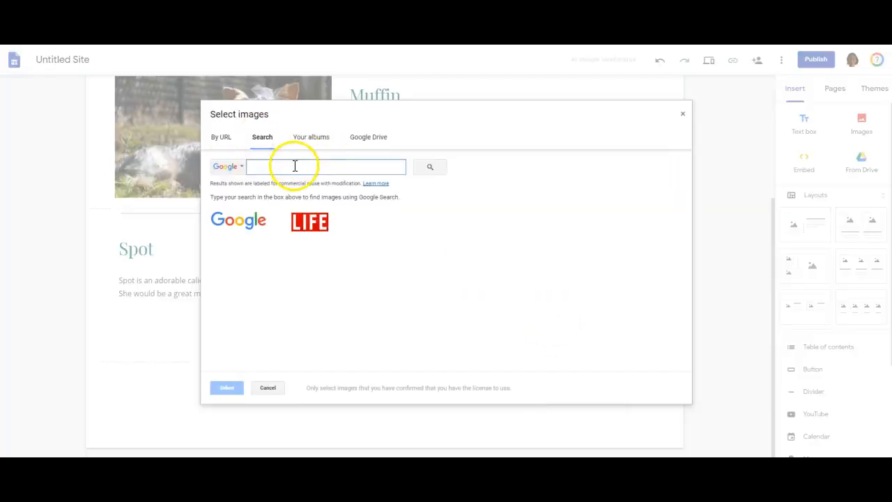
text(calico cat)
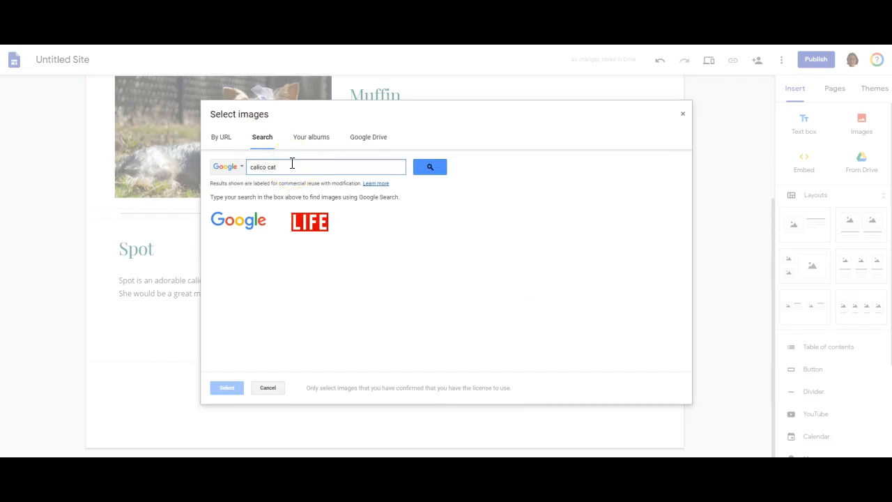
click(416, 171)
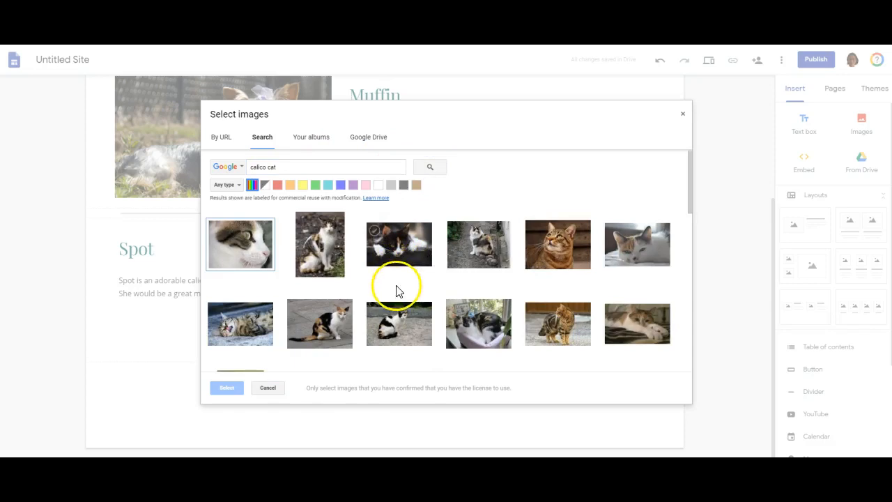
click(410, 249)
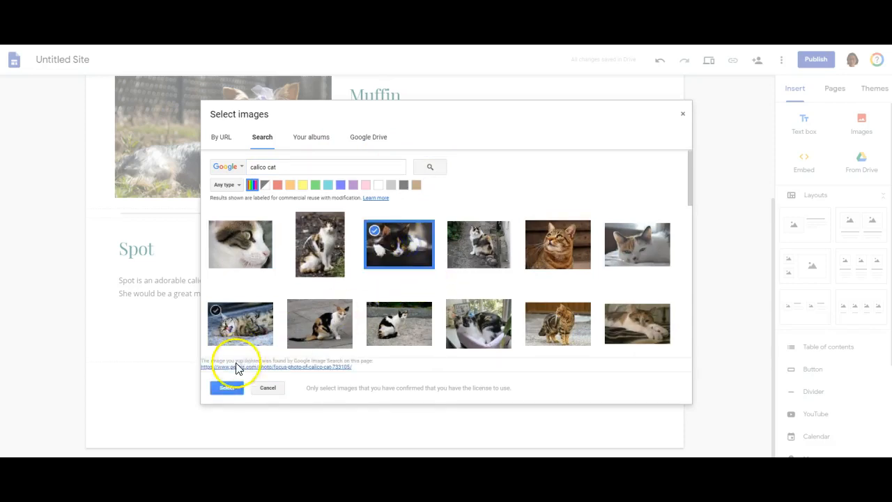
click(226, 389)
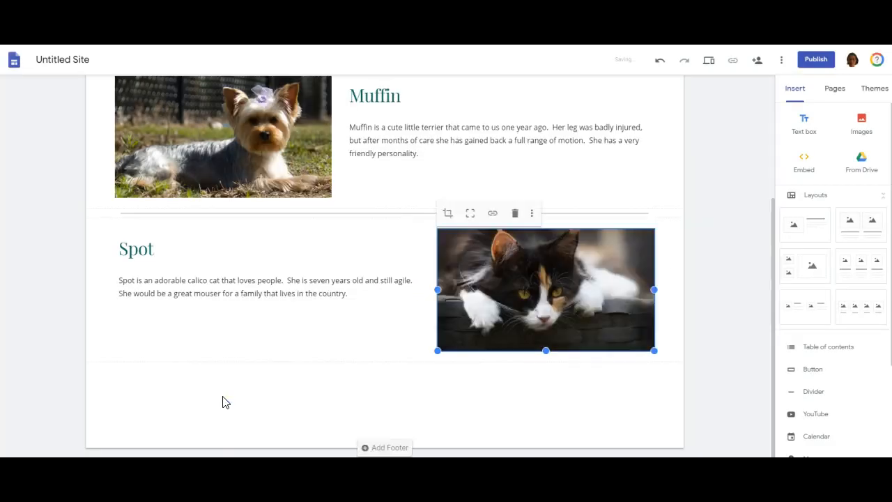
click(484, 370)
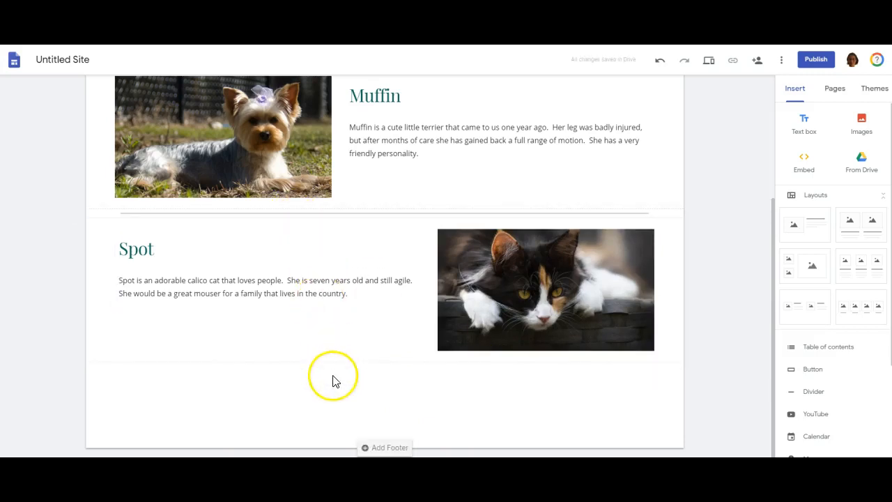
- Add a divider below Spot's section and insert a third layout with one picture beside a heading and text
click(816, 391)
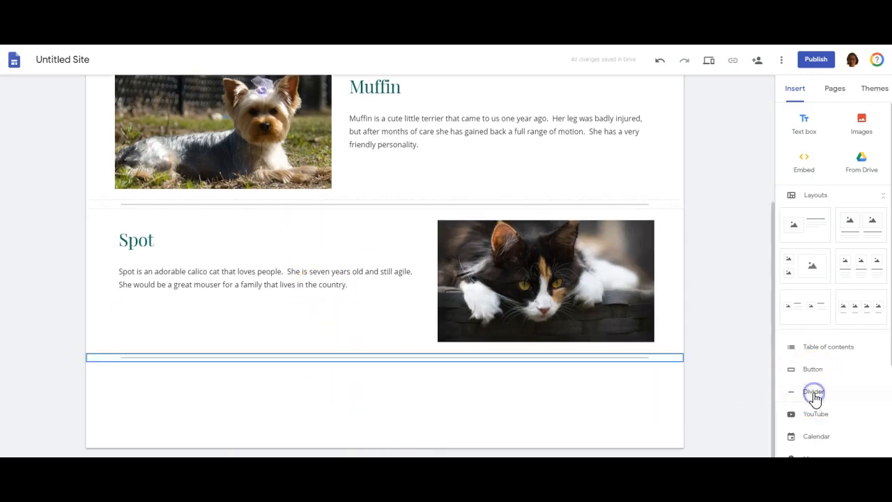
click(807, 235)
scroll(255, 265, up, 2)
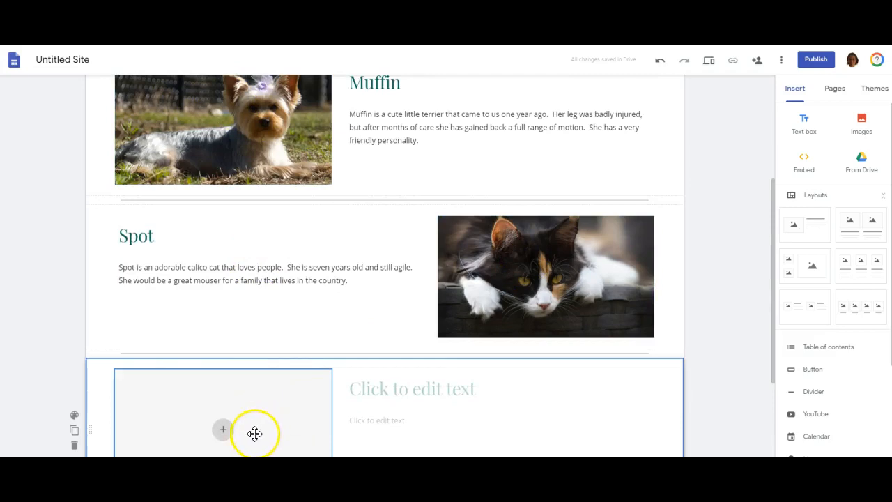
- Copy the "little squeaker" description from the assignment document into the third layout's text and enter "Tiny Ted" as its heading
click(179, 46)
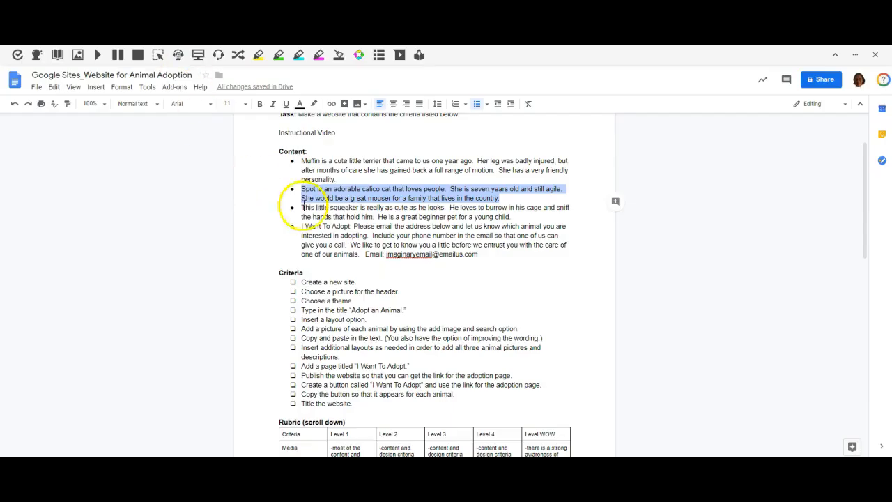
drag(513, 218, 307, 209)
key(ctrl+c)
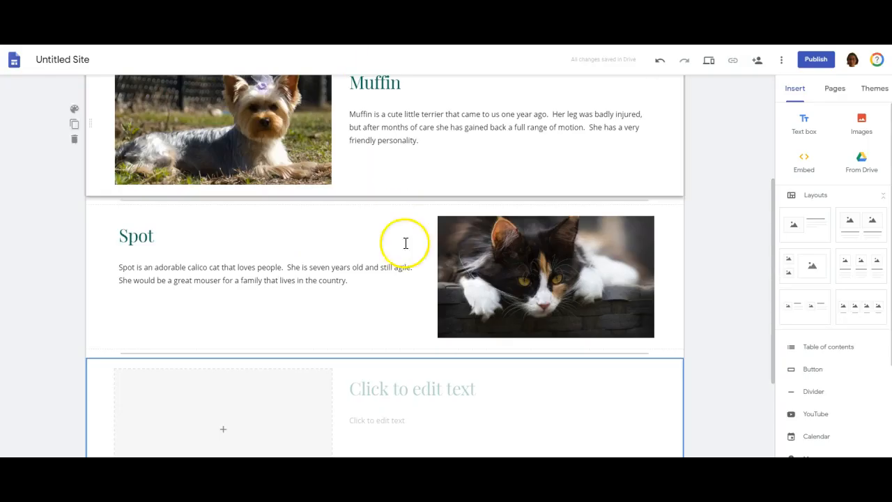
click(392, 421)
key(ctrl+v)
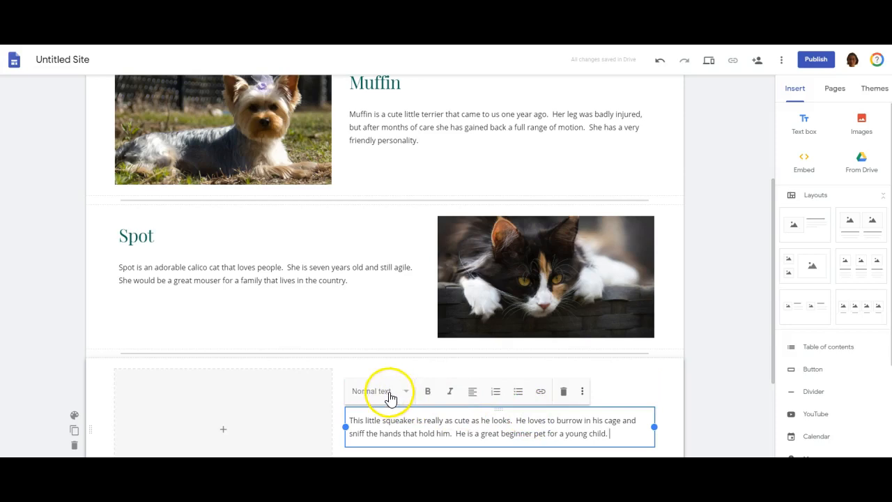
click(617, 383)
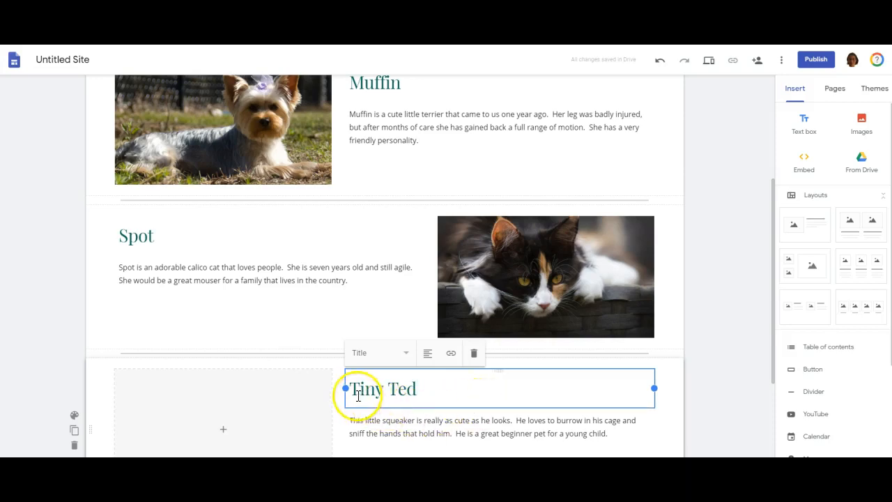
- Search the web for "mouse" images and insert the photo of the brown mouse on bare ground beside Tiny Ted's description
click(224, 430)
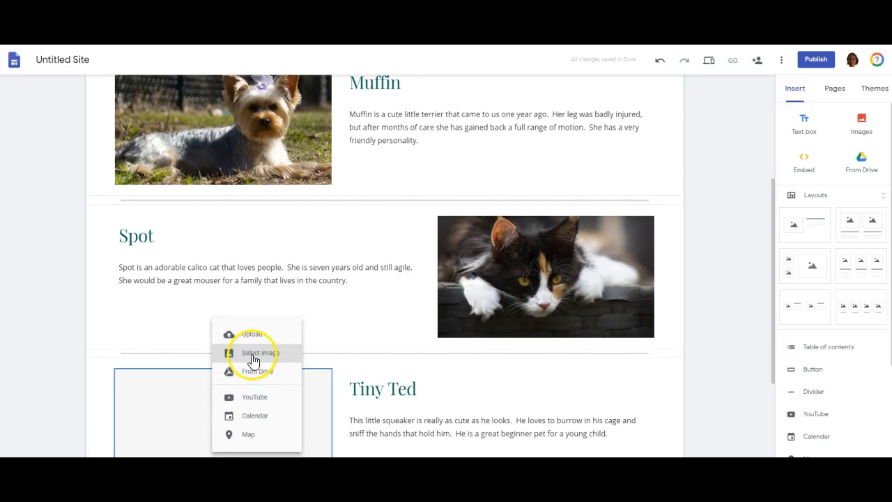
click(253, 359)
click(270, 138)
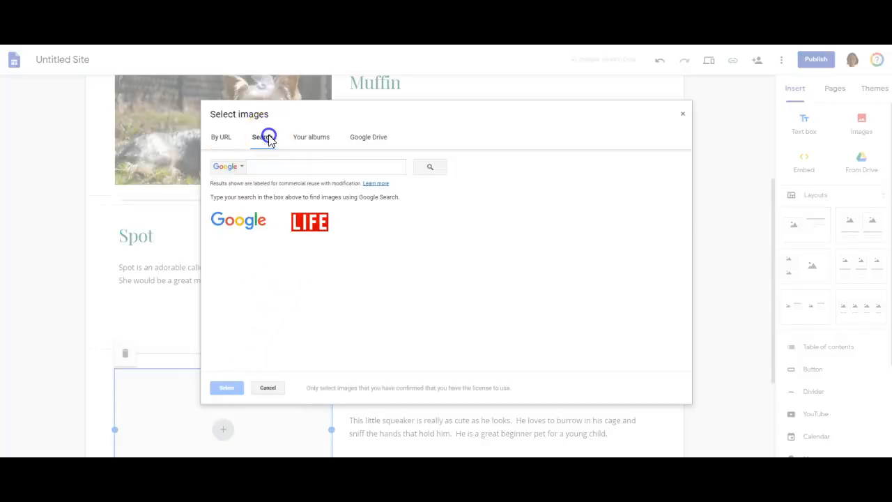
text(mouse)
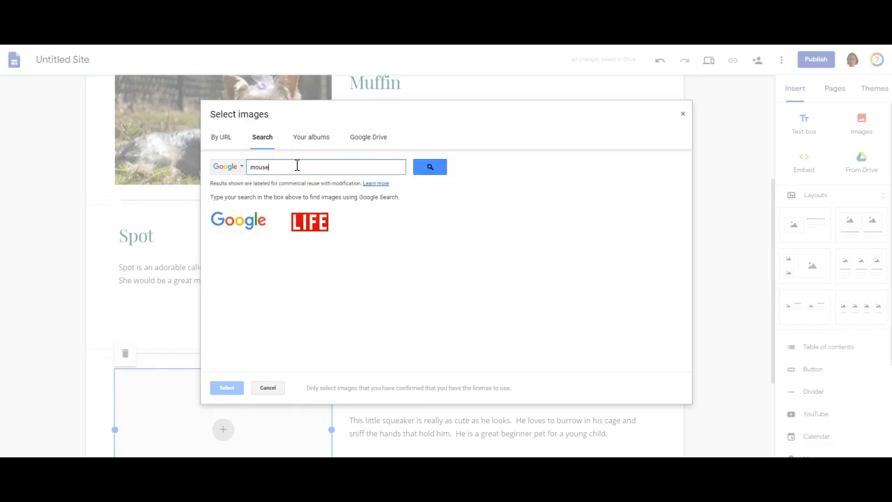
key(Return)
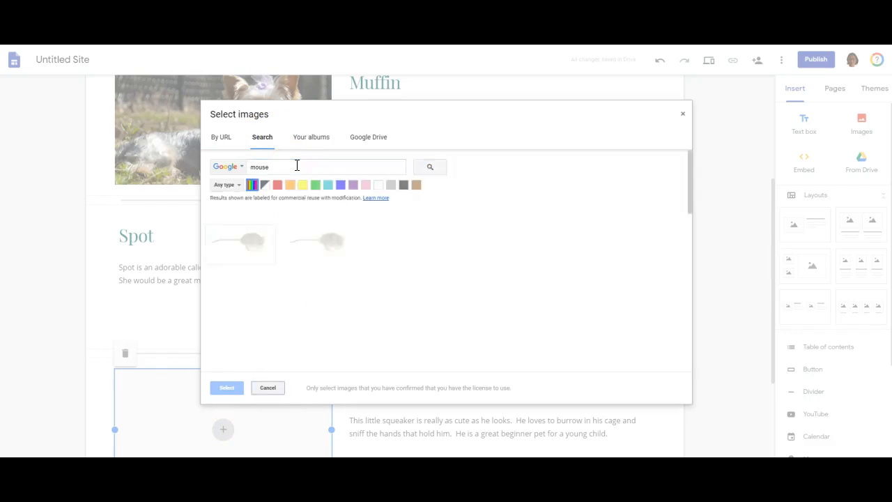
scroll(325, 299, down, 2)
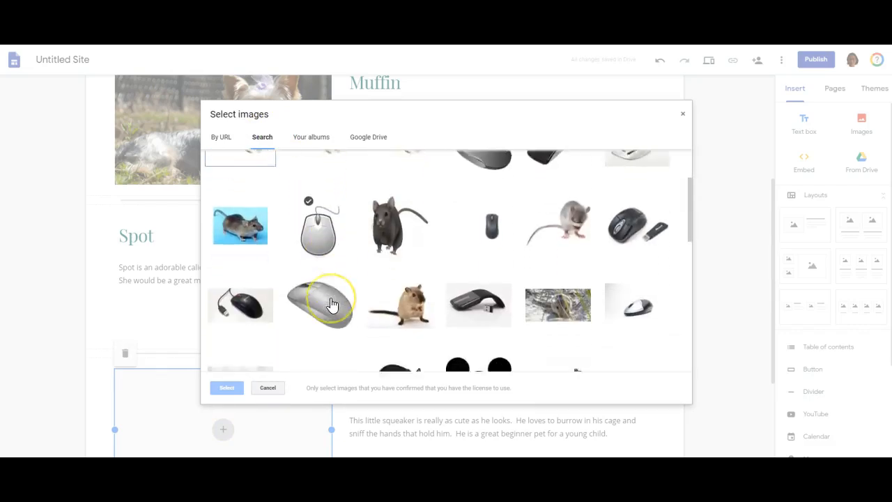
scroll(333, 303, down, 1)
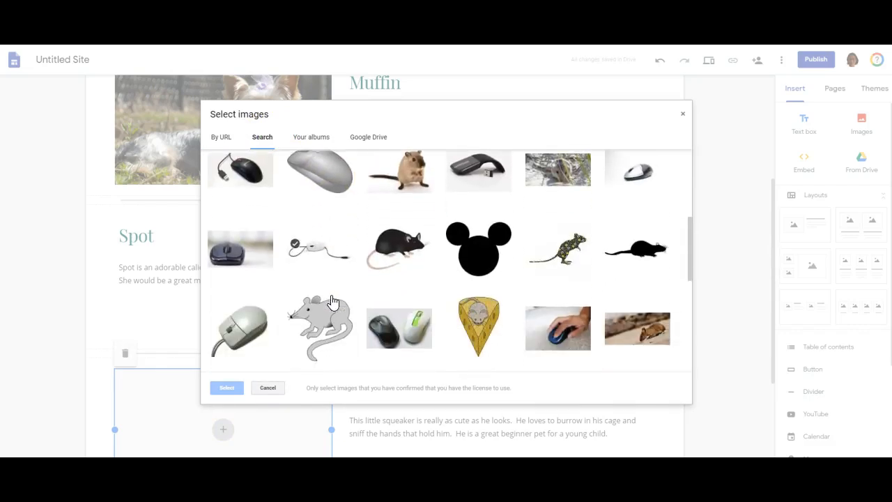
scroll(341, 299, down, 1)
scroll(342, 297, down, 1)
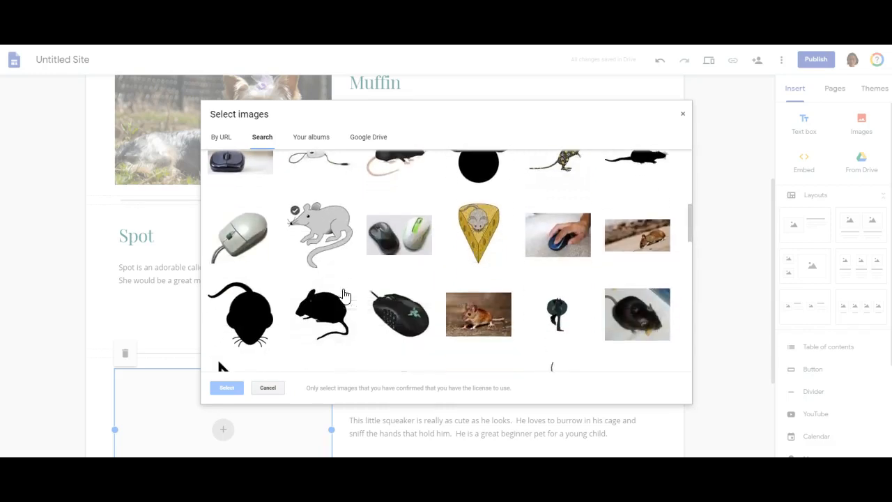
click(481, 323)
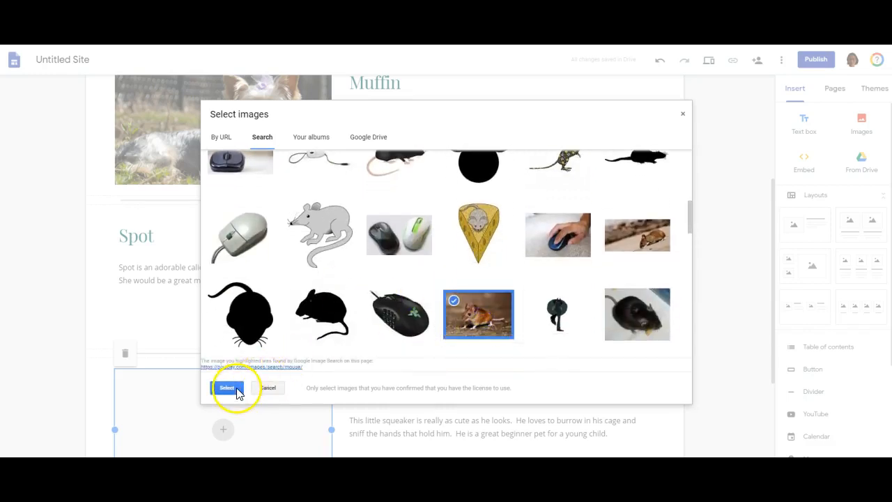
click(237, 393)
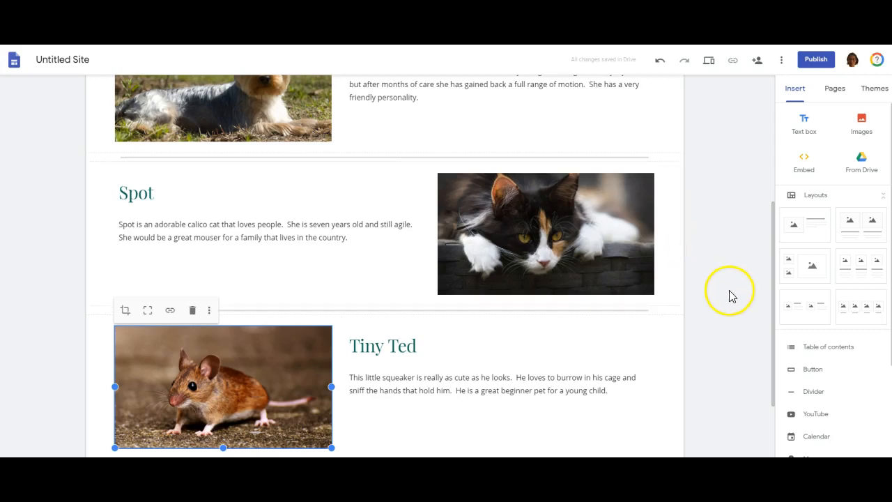
- Add a new page to the site named "I Want To Adopt", copying the title from the assignment document's criteria
click(840, 95)
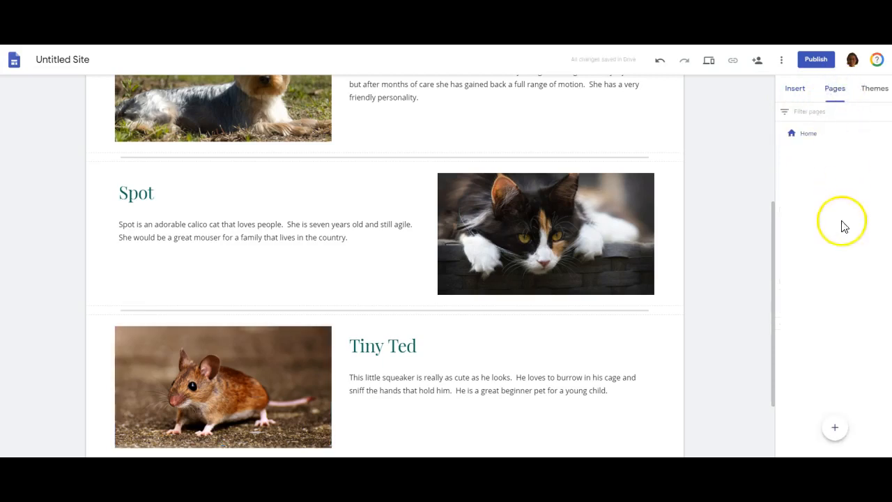
click(837, 432)
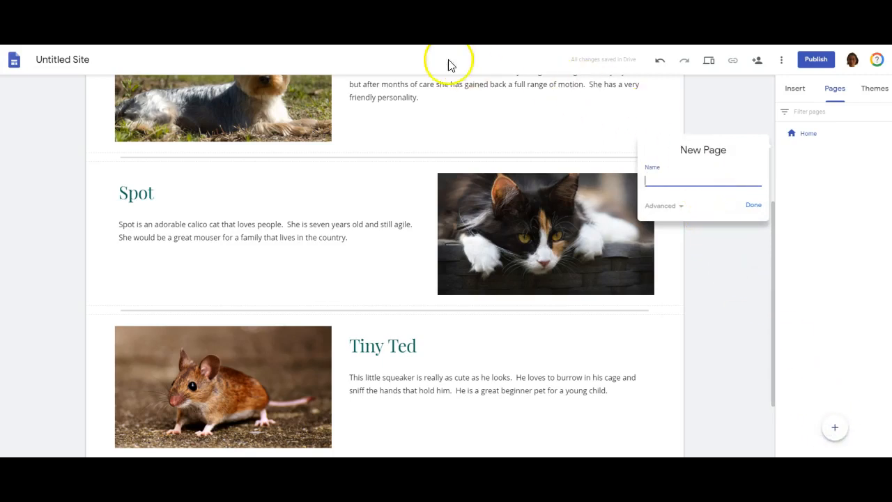
click(202, 41)
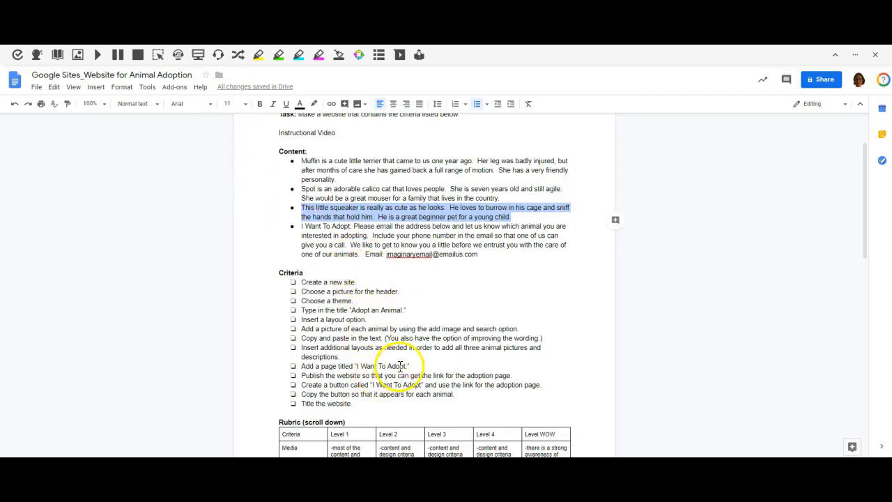
drag(407, 368, 355, 366)
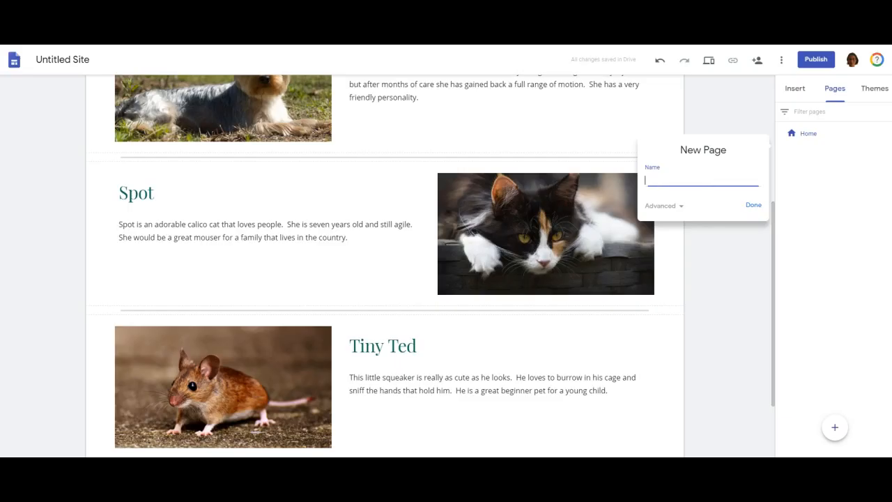
text(I Want To Adopt)
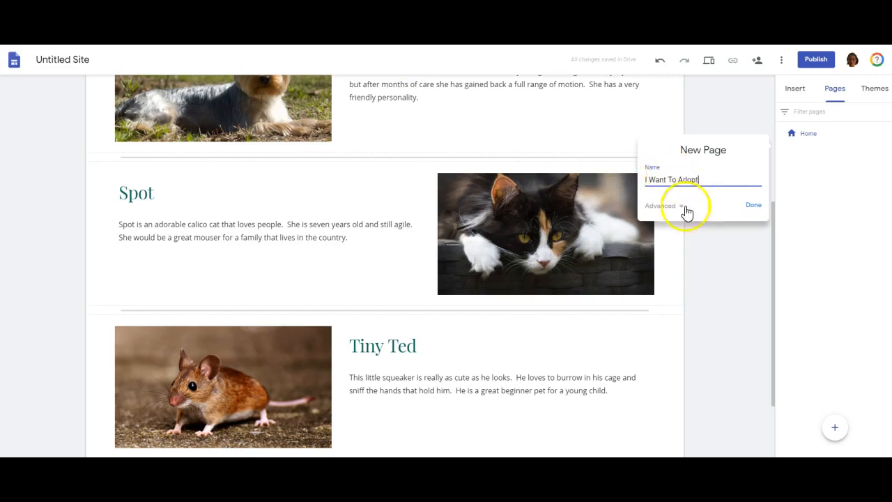
click(755, 208)
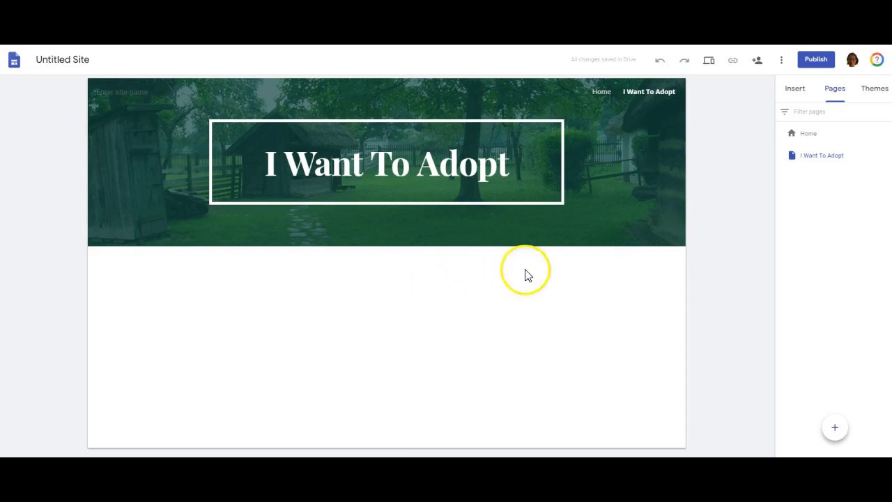
- Add a text box with the adoption instructions copied from the assignment document and put the email line in its own paragraph
click(796, 92)
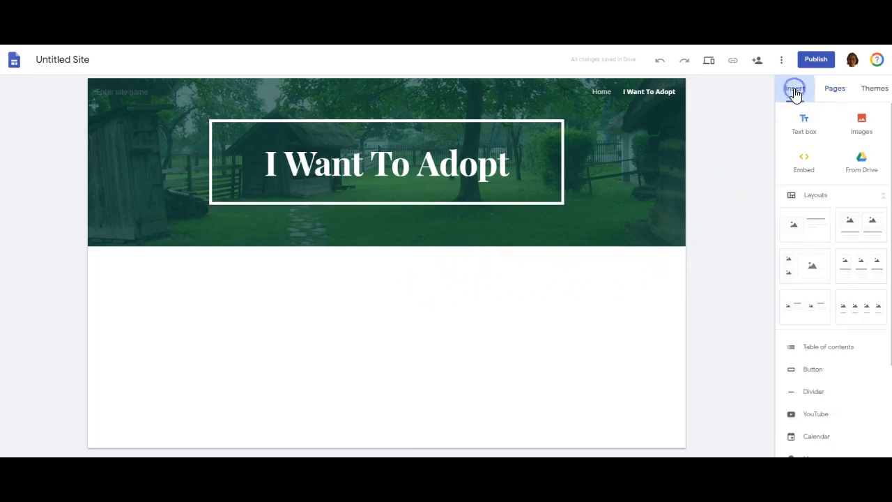
click(806, 130)
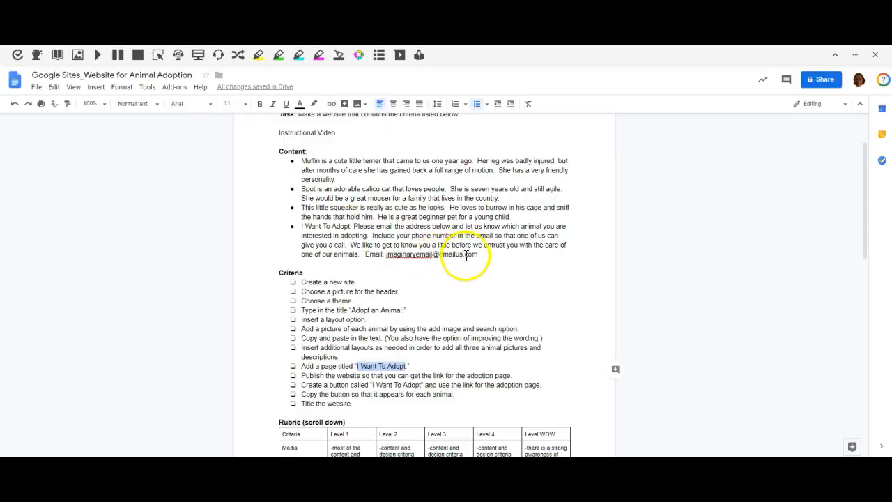
drag(482, 256, 355, 228)
key(ctrl+c)
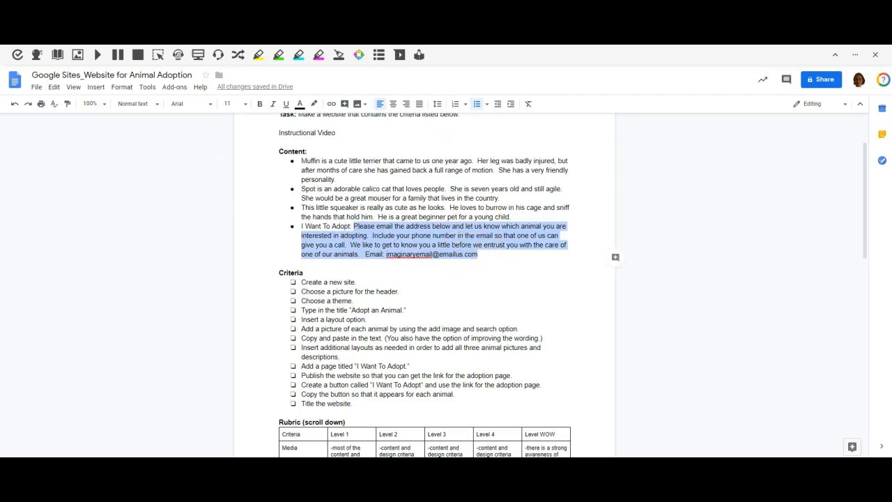
key(alt+Tab)
click(285, 267)
key(ctrl+v)
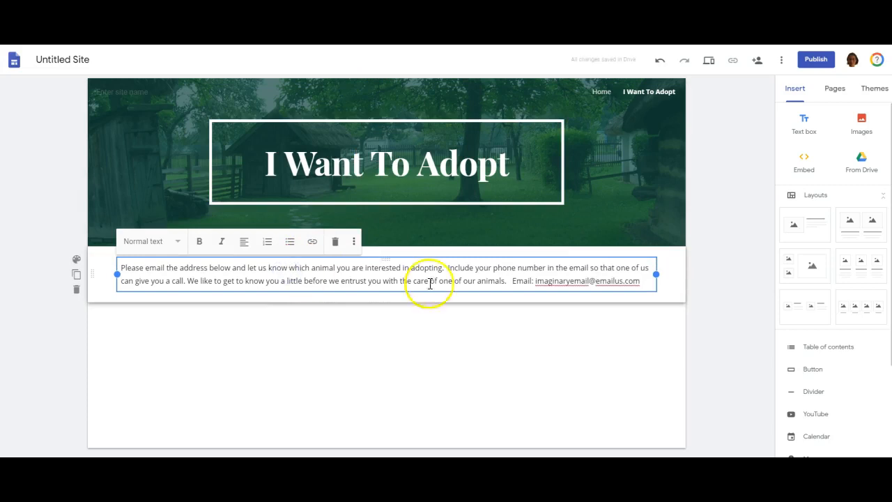
click(512, 281)
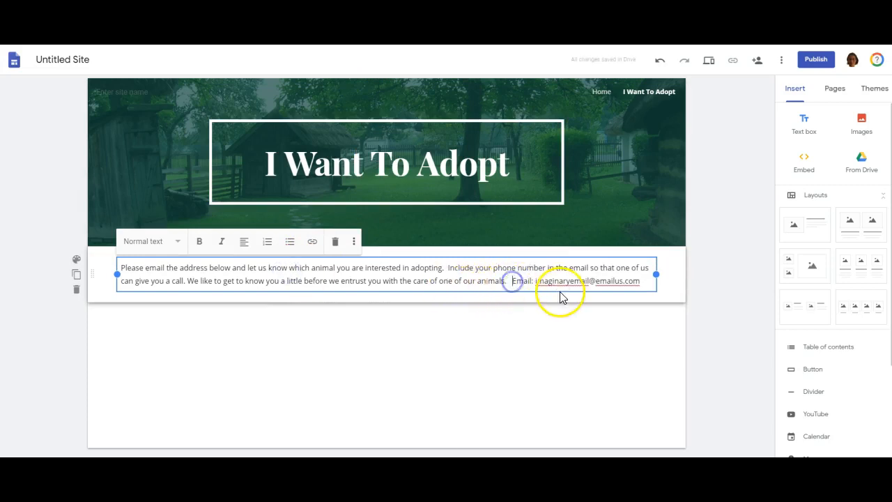
key(Return)
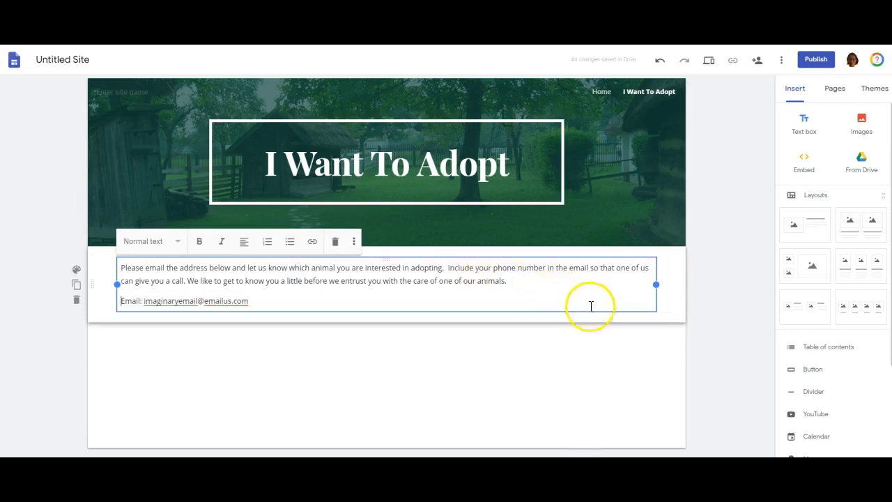
click(709, 346)
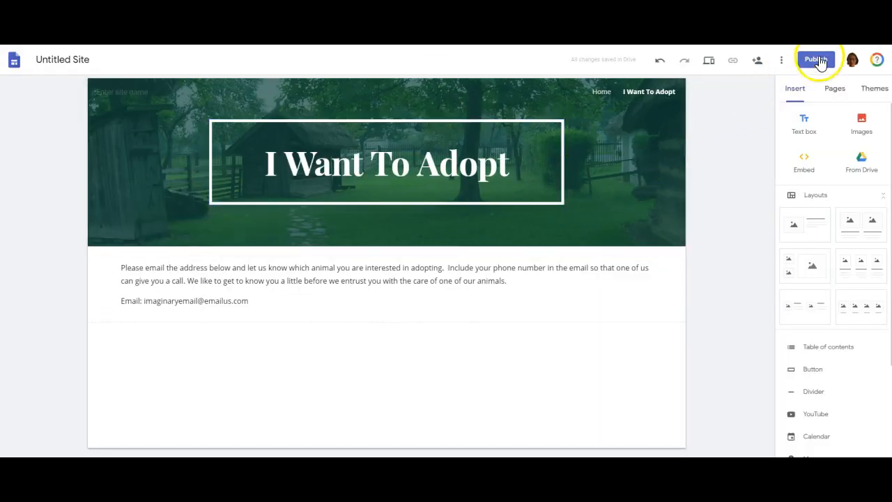
- Publish the site with the web address ending in "samplebill"
click(820, 62)
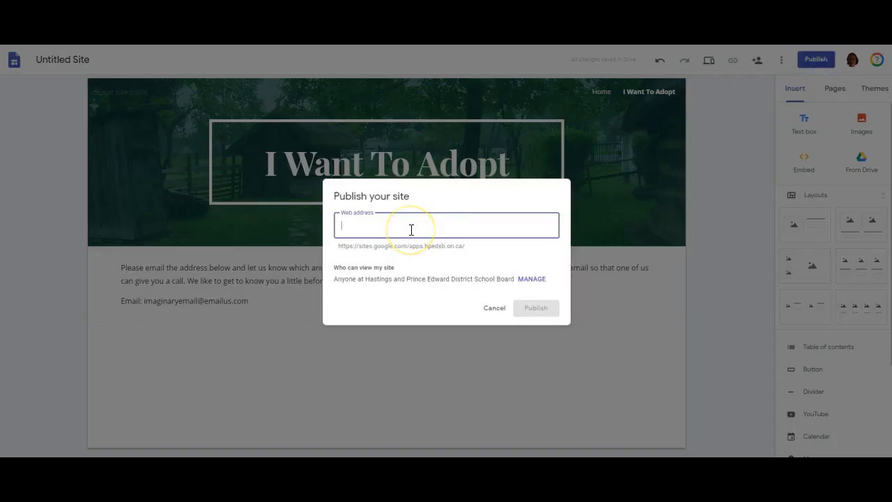
text(sample)
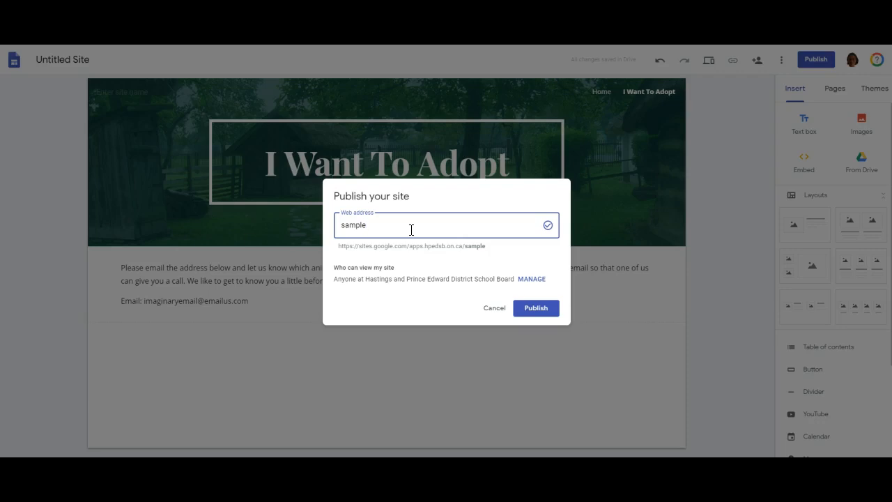
text(bill)
click(536, 308)
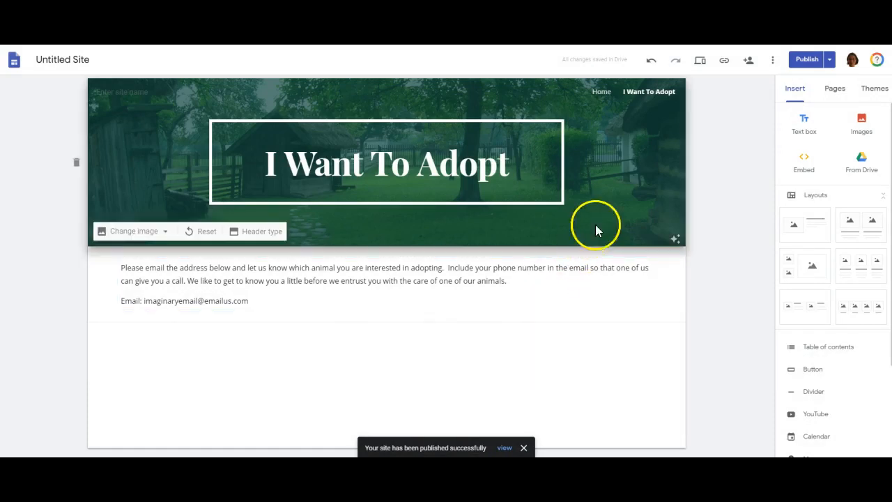
- Copy the published site link of the "I Want To Adopt" page
click(725, 64)
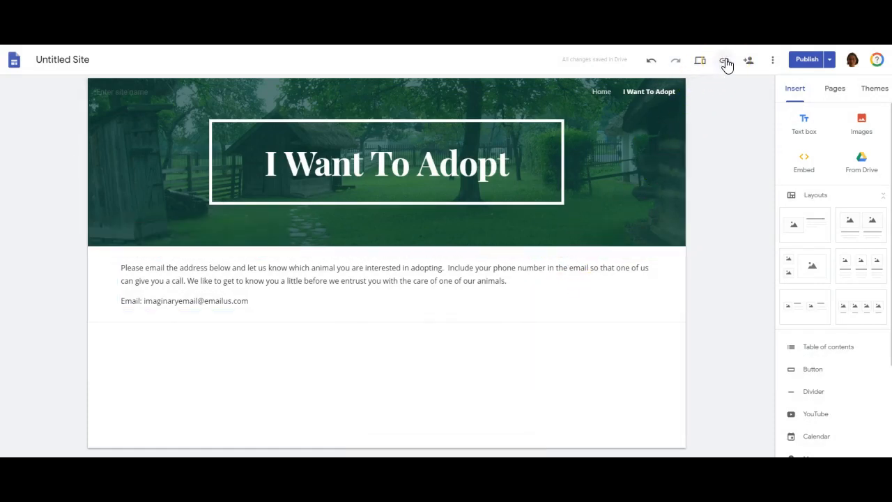
click(725, 68)
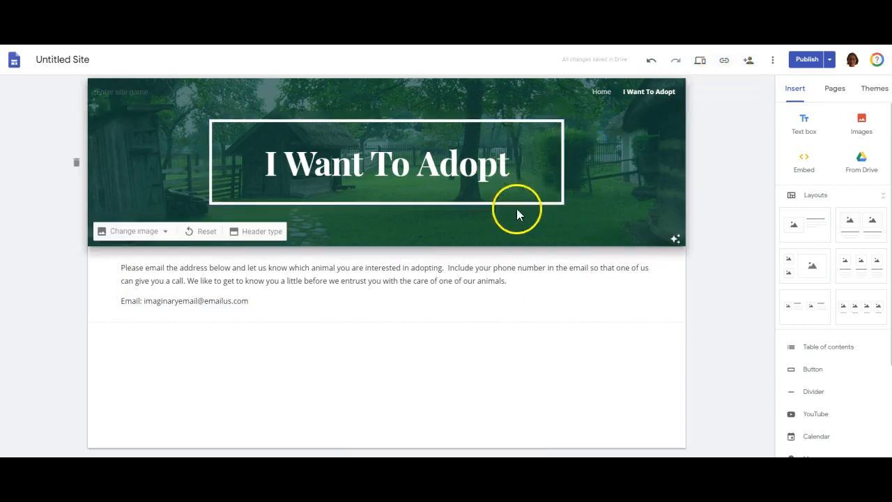
click(725, 62)
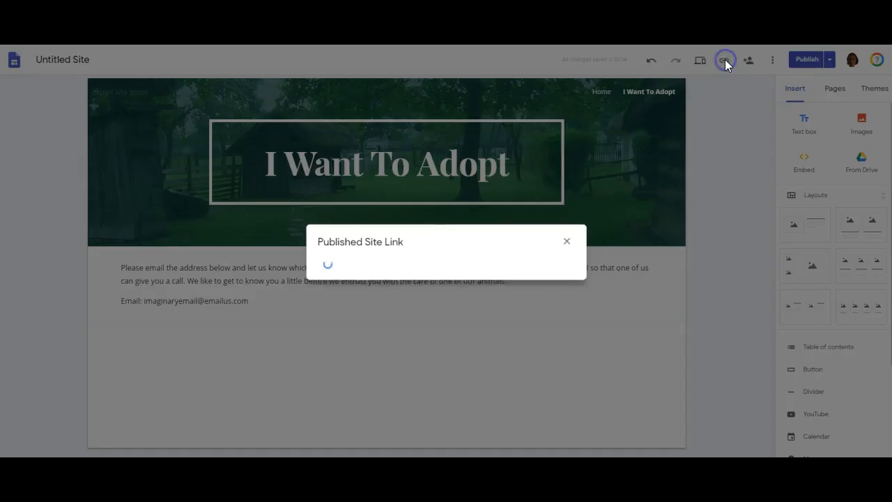
click(564, 258)
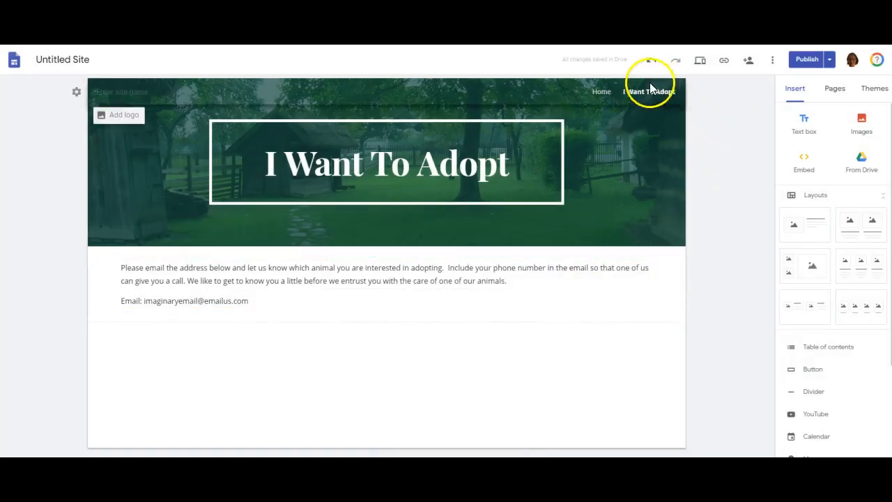
- Insert a button named "I Want To Adopt" on the Home page, linked to the copied address of the published adoption page
click(602, 94)
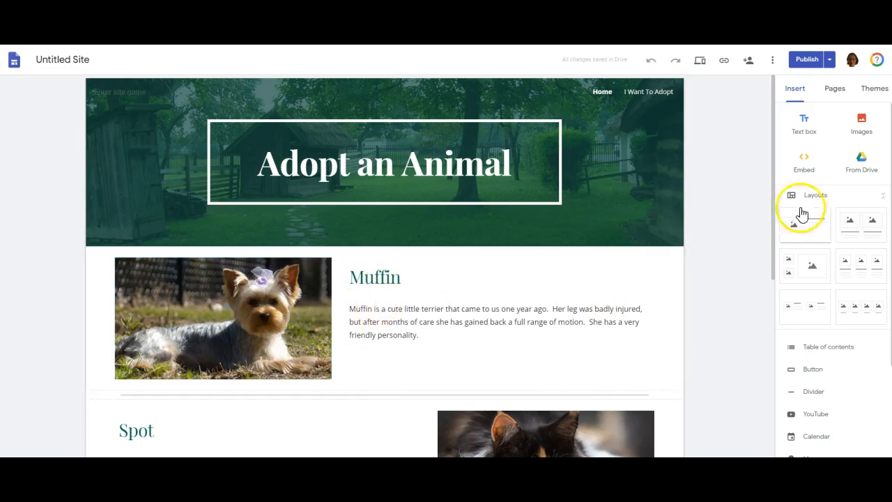
drag(774, 193, 773, 247)
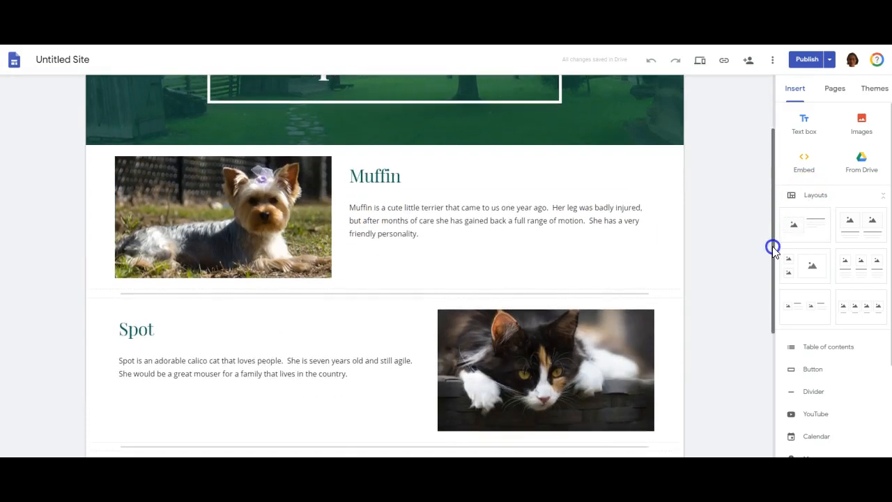
click(810, 373)
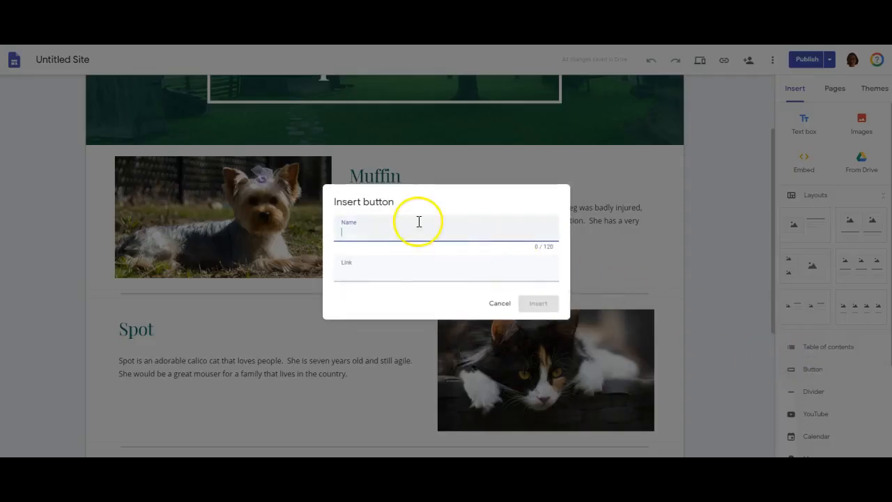
text(I Want To A)
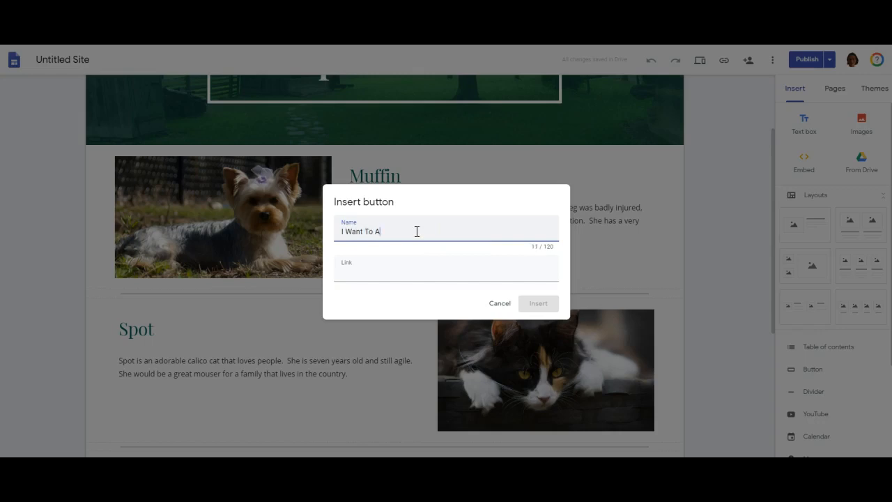
click(380, 275)
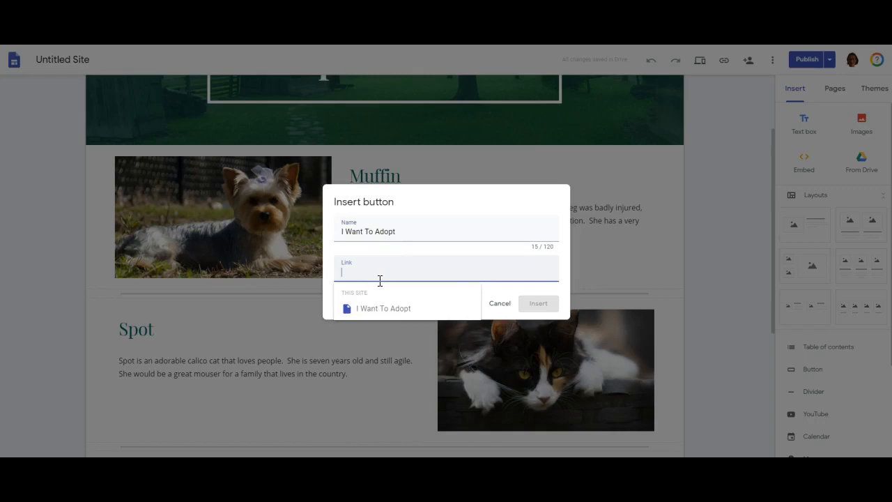
text(https://sites.google.com/apps.hpedsb.on.ca/samplebill/i-want-to-adopt)
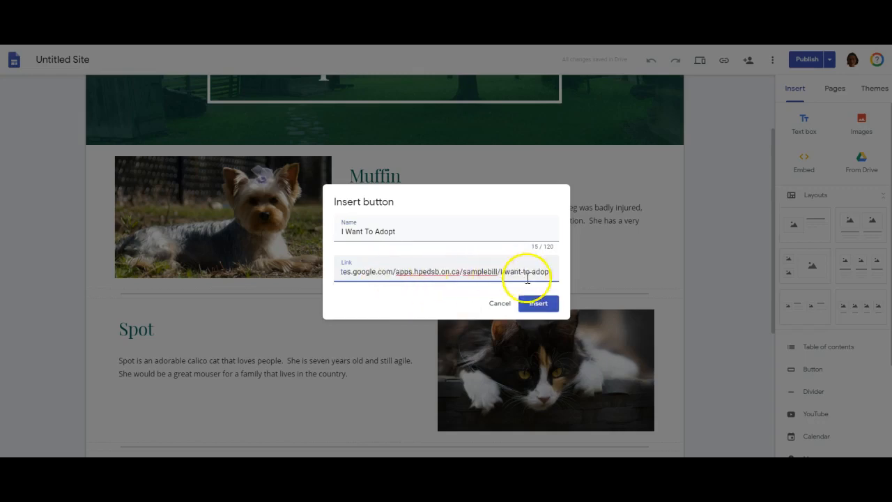
click(539, 304)
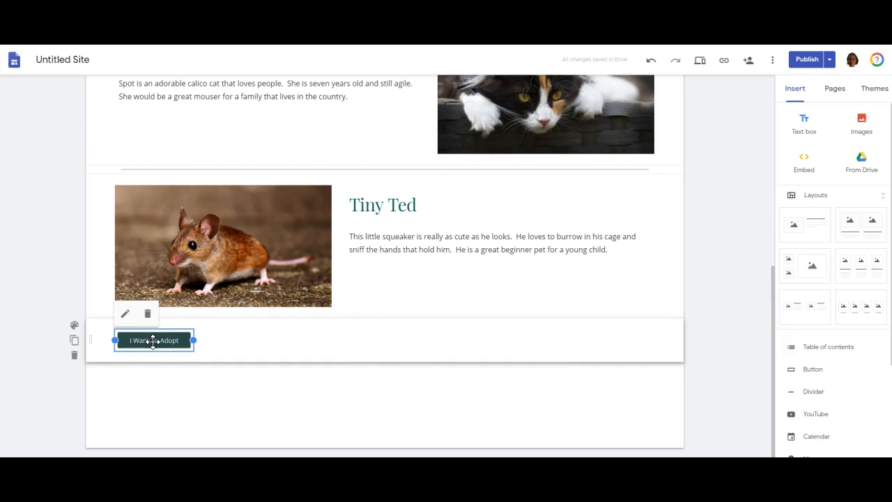
- Move the "I Want To Adopt" button into the Muffin section, right of the text, and widen it to fit its full label
drag(153, 341, 658, 288)
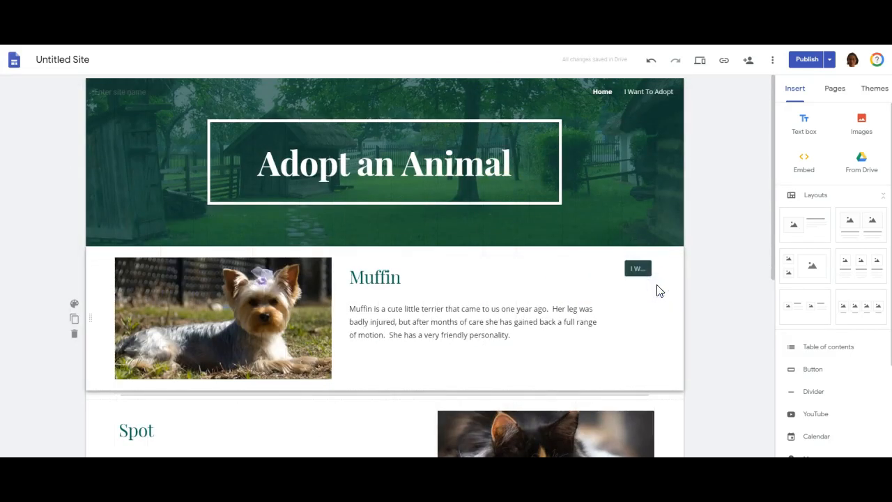
click(635, 268)
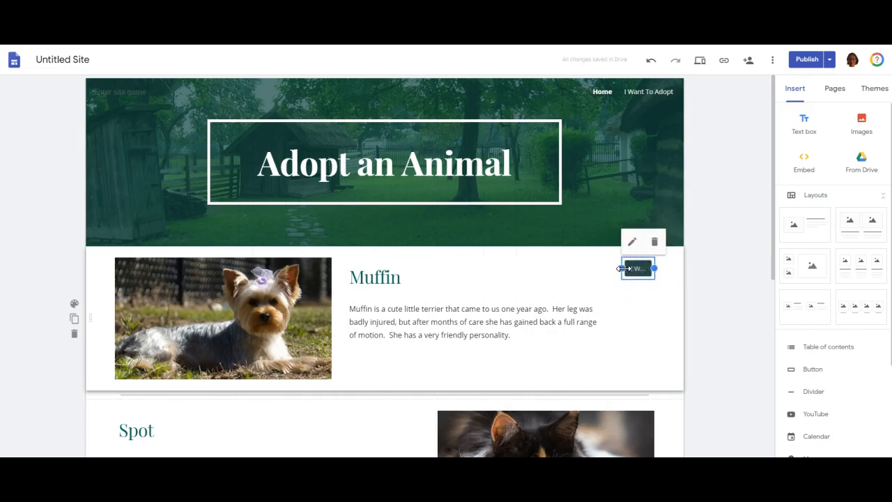
drag(623, 268, 580, 272)
click(706, 292)
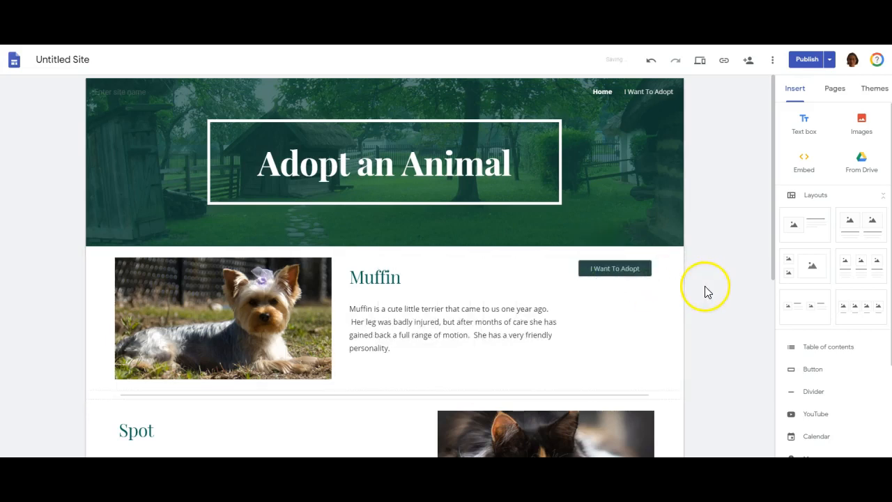
- Duplicate Muffin's "I Want To Adopt" button, place the copy left of the Spot heading and widen it to fit its label
click(641, 271)
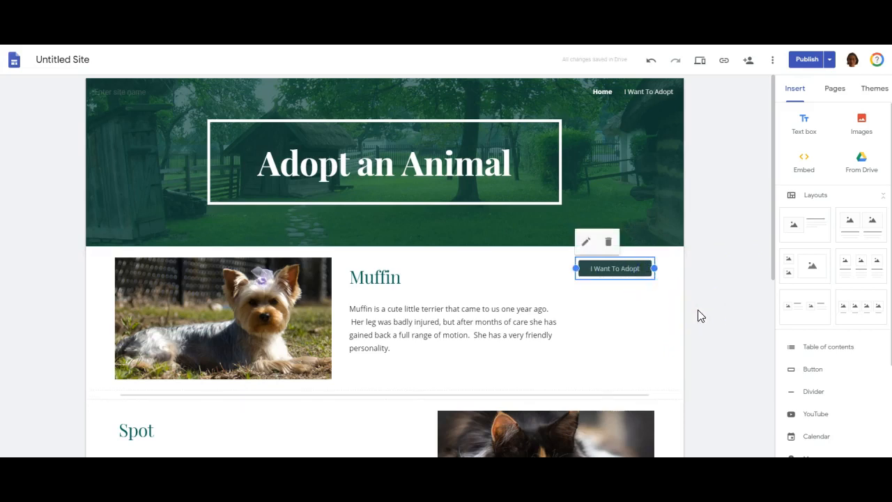
drag(772, 219, 743, 296)
key(ctrl+v)
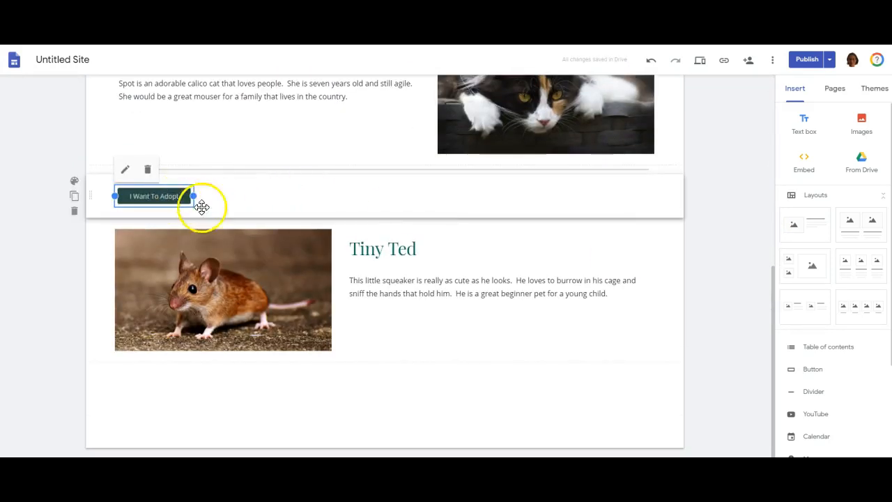
scroll(291, 234, up, 1)
scroll(292, 234, up, 3)
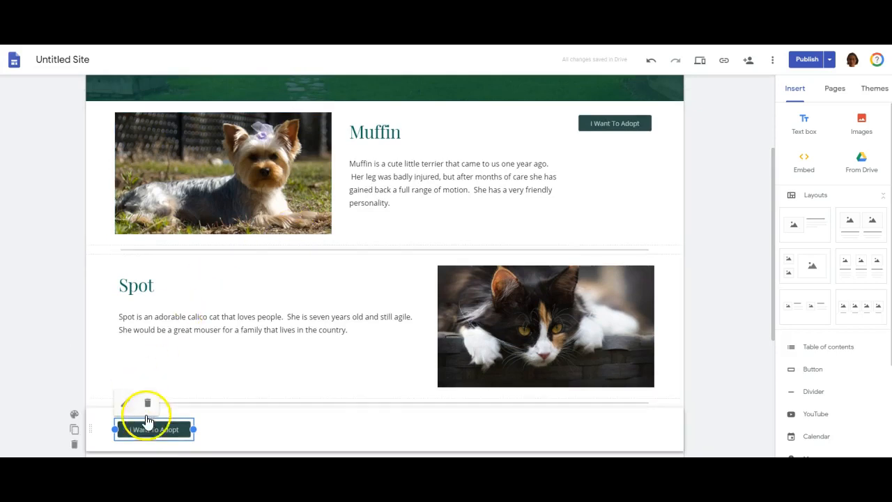
drag(156, 429, 105, 211)
click(130, 156)
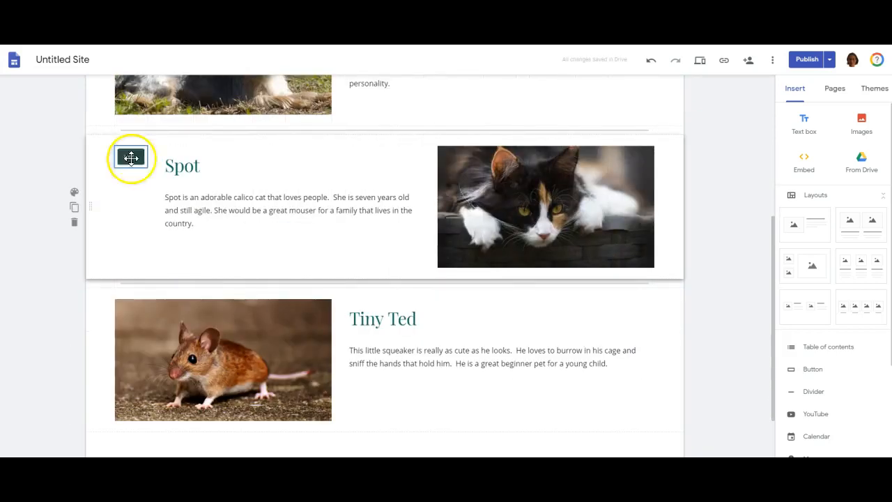
drag(150, 157, 190, 165)
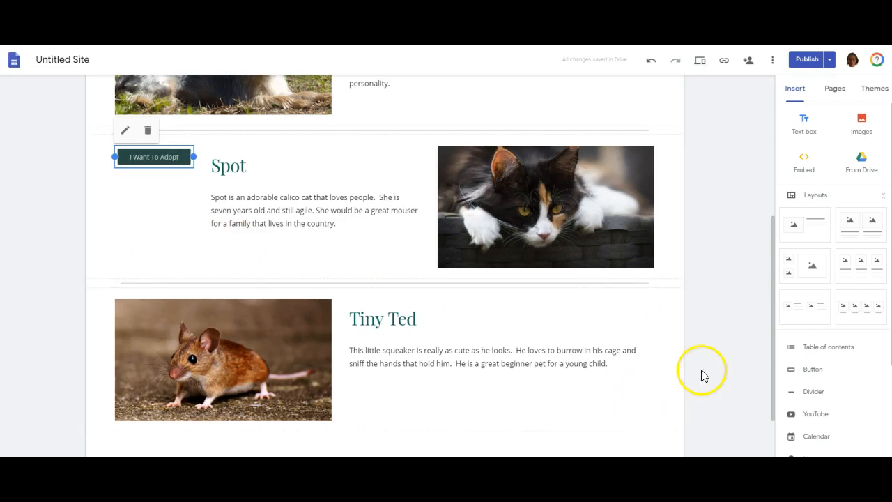
- Paste another "I Want To Adopt" button, place it right of the Tiny Ted text and widen it to fit its label
key(ctrl+v)
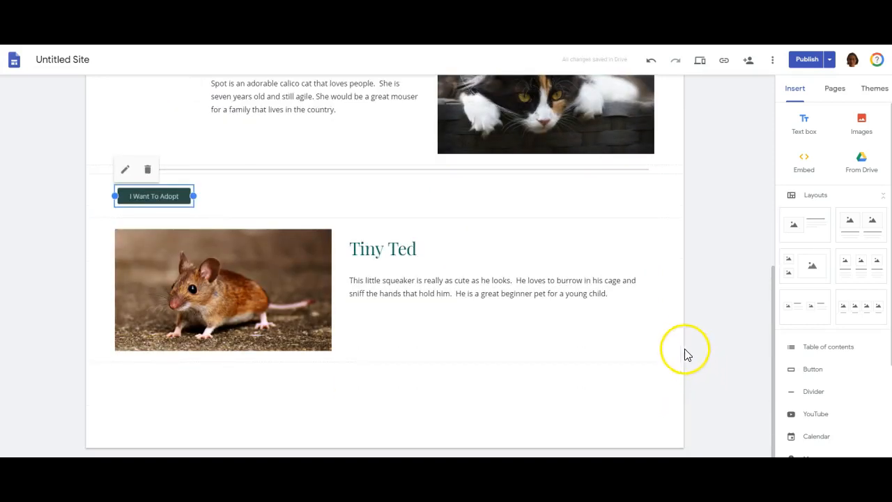
drag(155, 196, 645, 251)
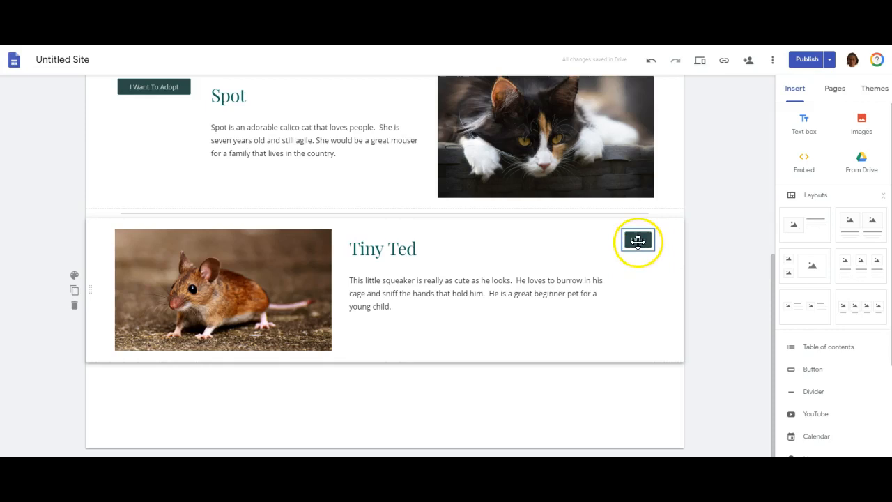
drag(634, 241, 586, 242)
click(622, 393)
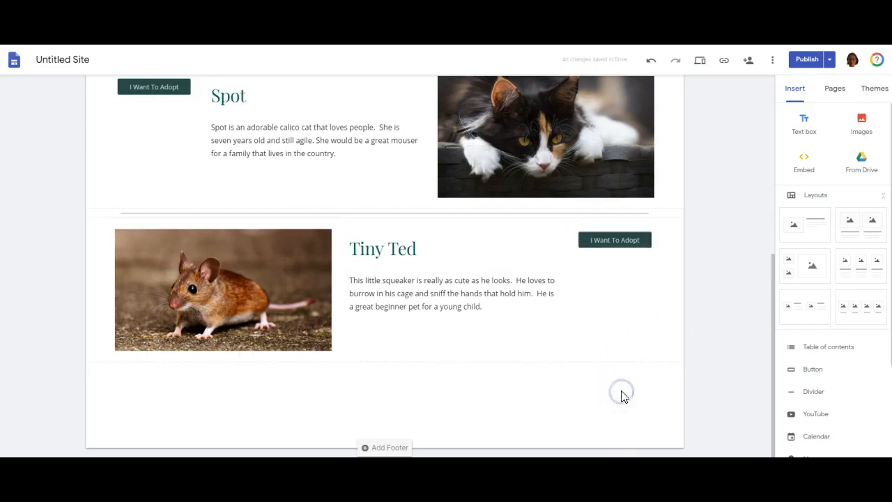
- Rename the untitled site as "Adopt an Animal" and publish the updated site
scroll(500, 352, up, 2)
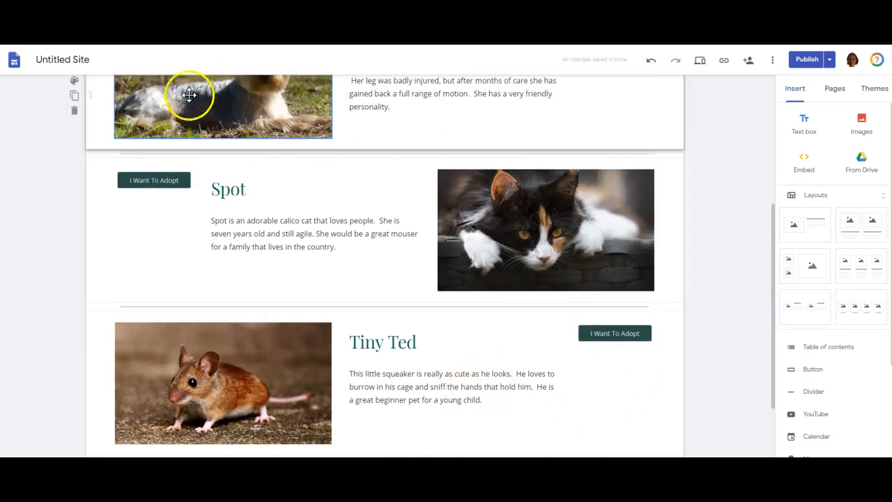
scroll(53, 211, up, 5)
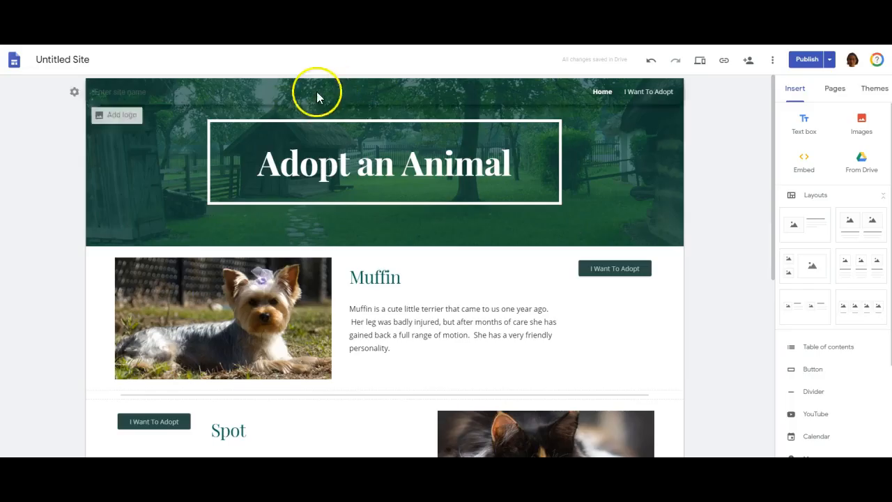
click(97, 57)
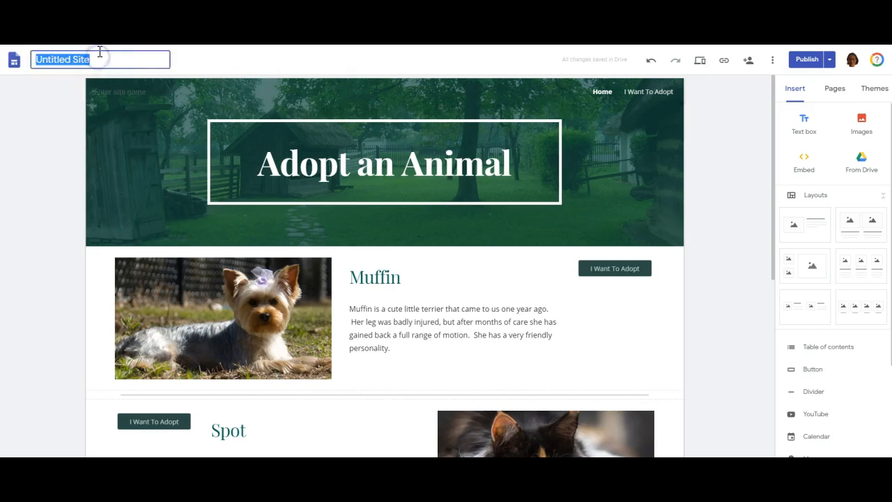
text(Ad)
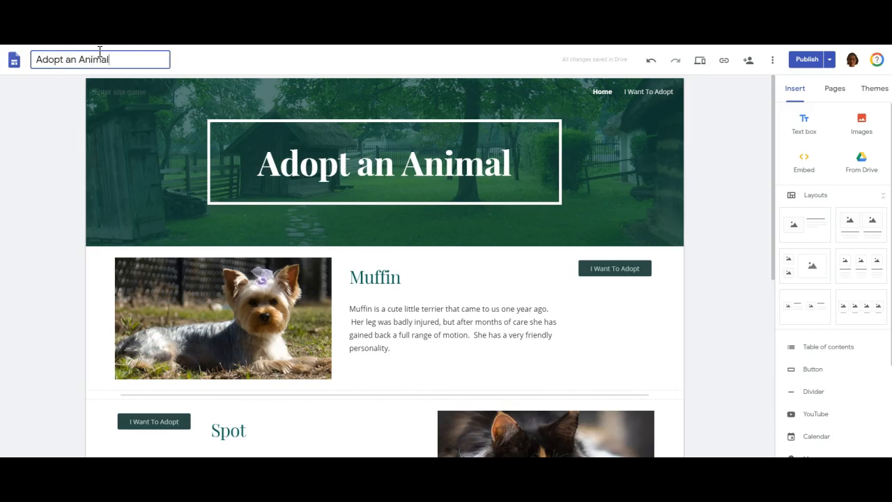
text(opt an Animal)
click(73, 59)
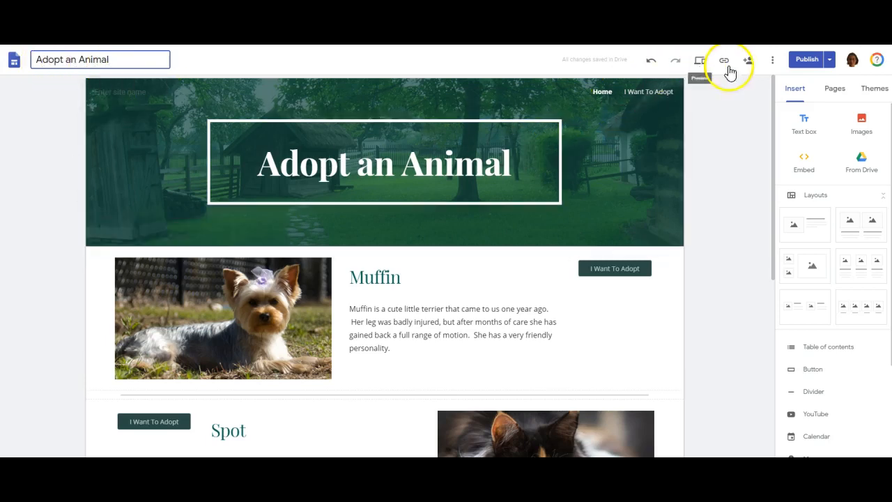
click(809, 60)
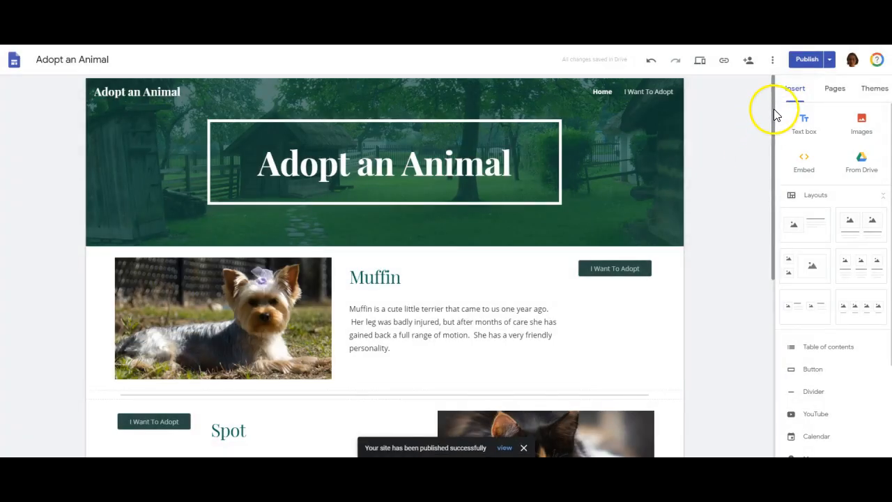
drag(775, 114, 772, 249)
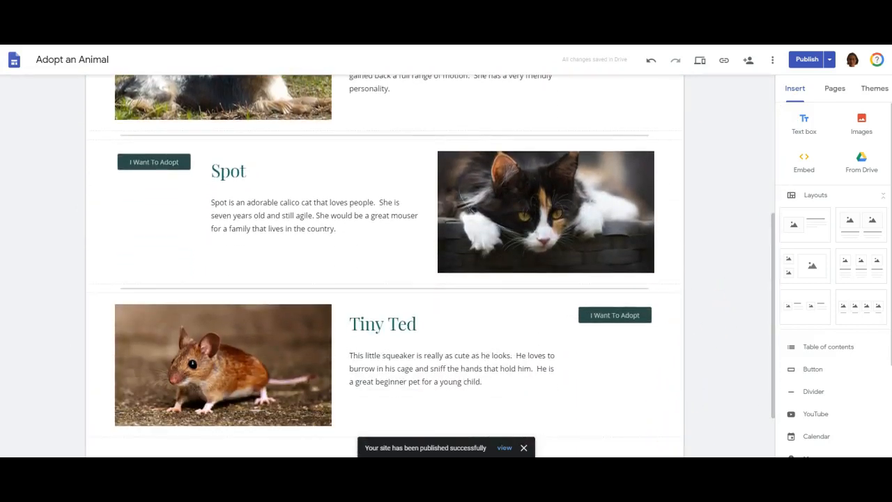